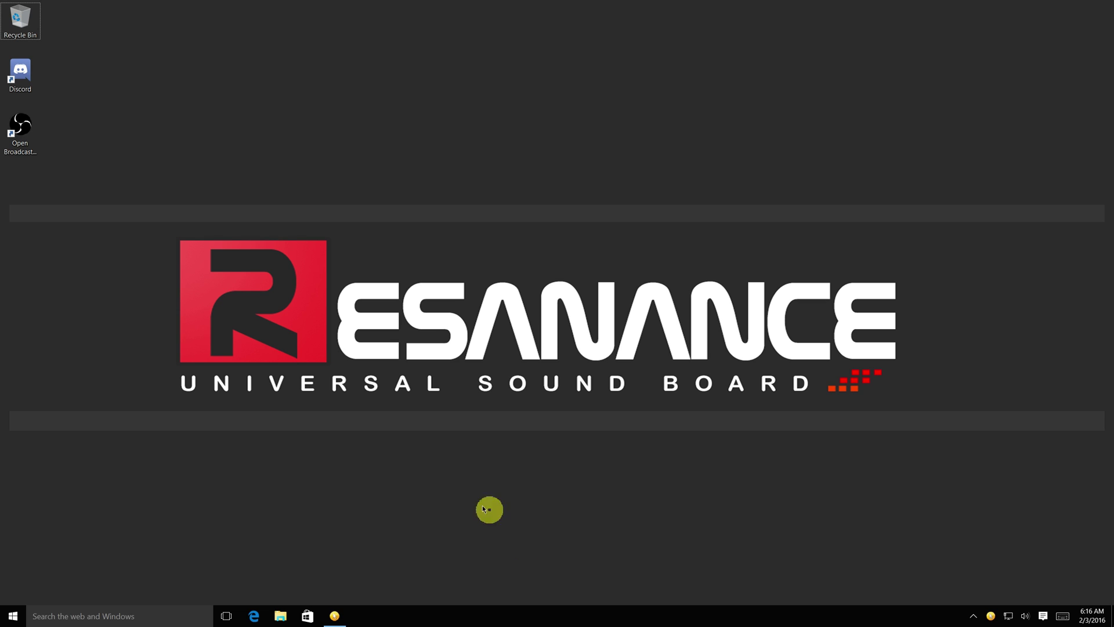
pyautogui.click(256, 617)
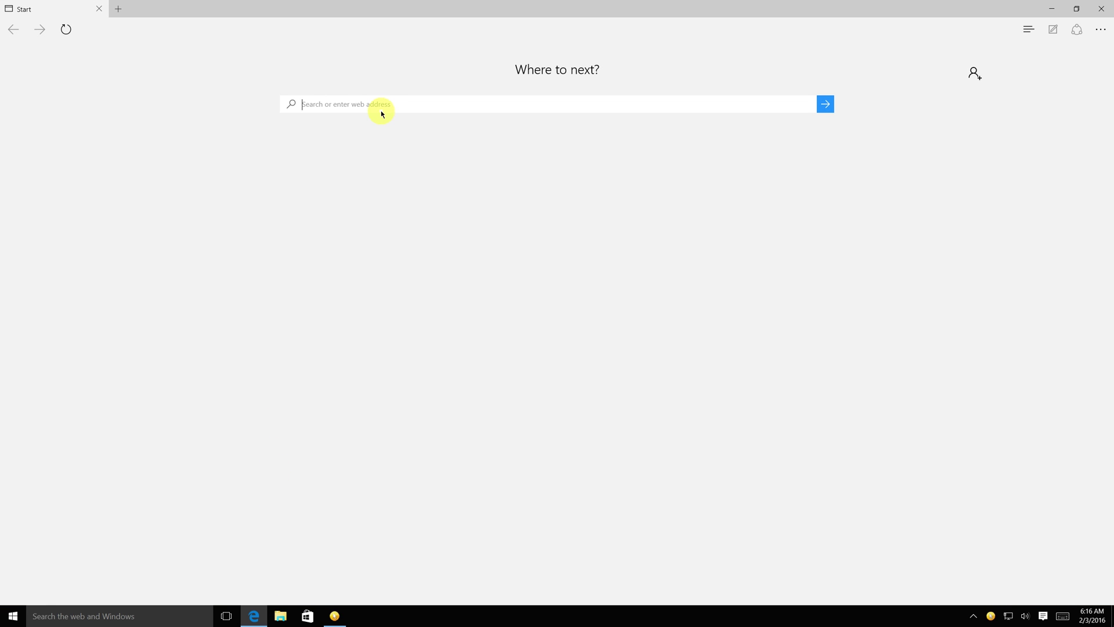
pyautogui.click(389, 106)
pyautogui.write('http://bit.ly/Resanance')
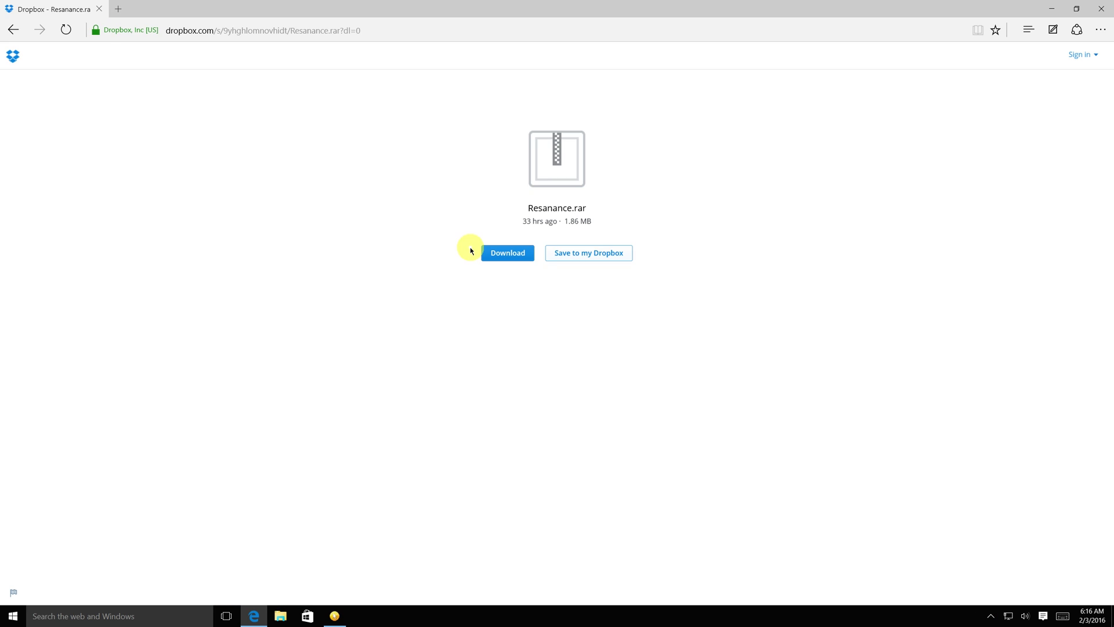
pyautogui.click(428, 254)
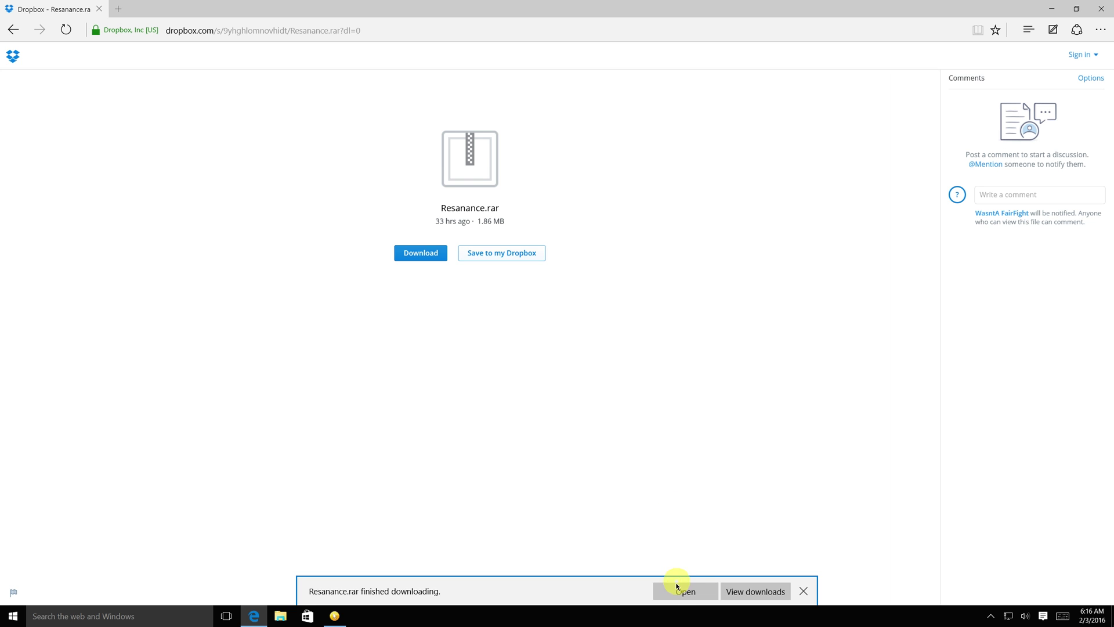
# - Open the downloaded Resanance.rar archive, run the Resanance.msi installer from it and close the archive window
pyautogui.click(676, 592)
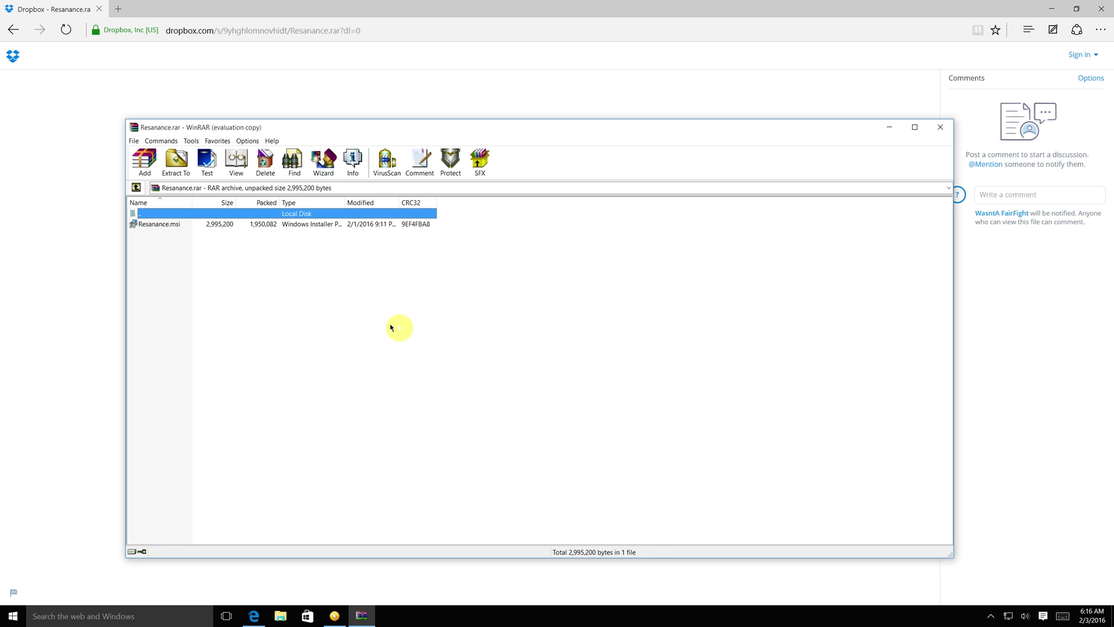
pyautogui.click(173, 225)
pyautogui.doubleClick(173, 226)
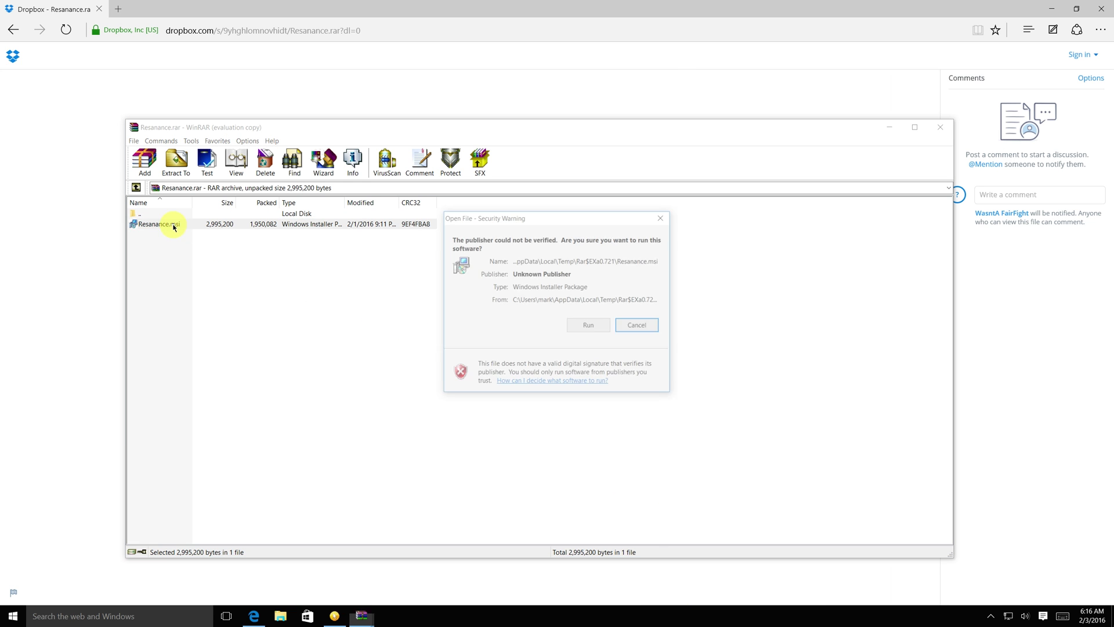
pyautogui.click(578, 325)
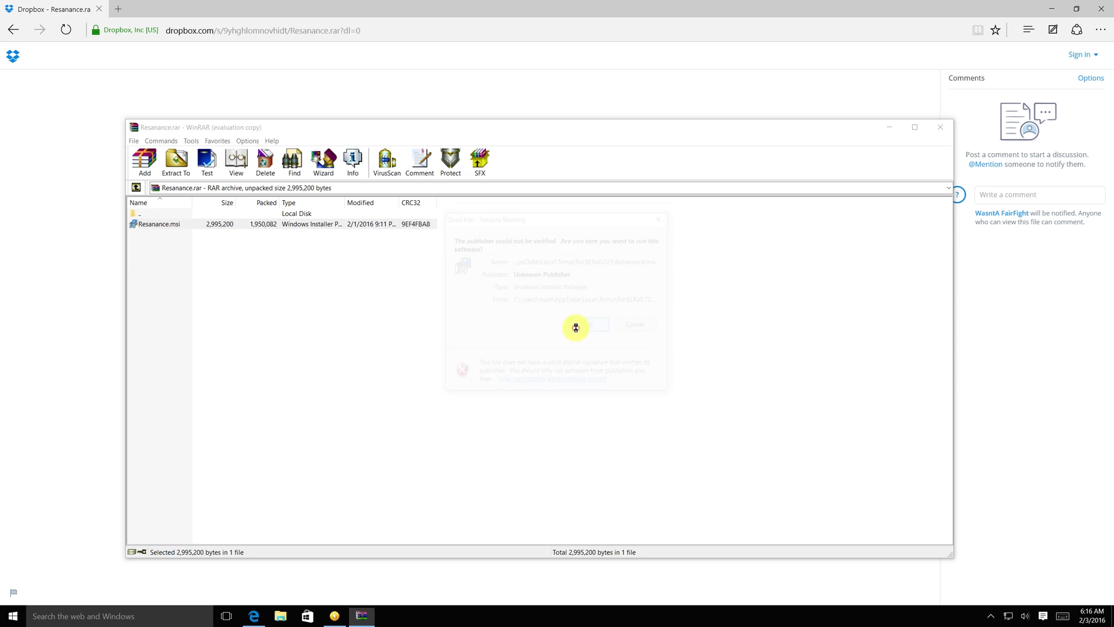
pyautogui.click(940, 127)
# - Install Resanance into the folder C:\Program Files\Resanance\ and finish the setup wizard
pyautogui.click(613, 395)
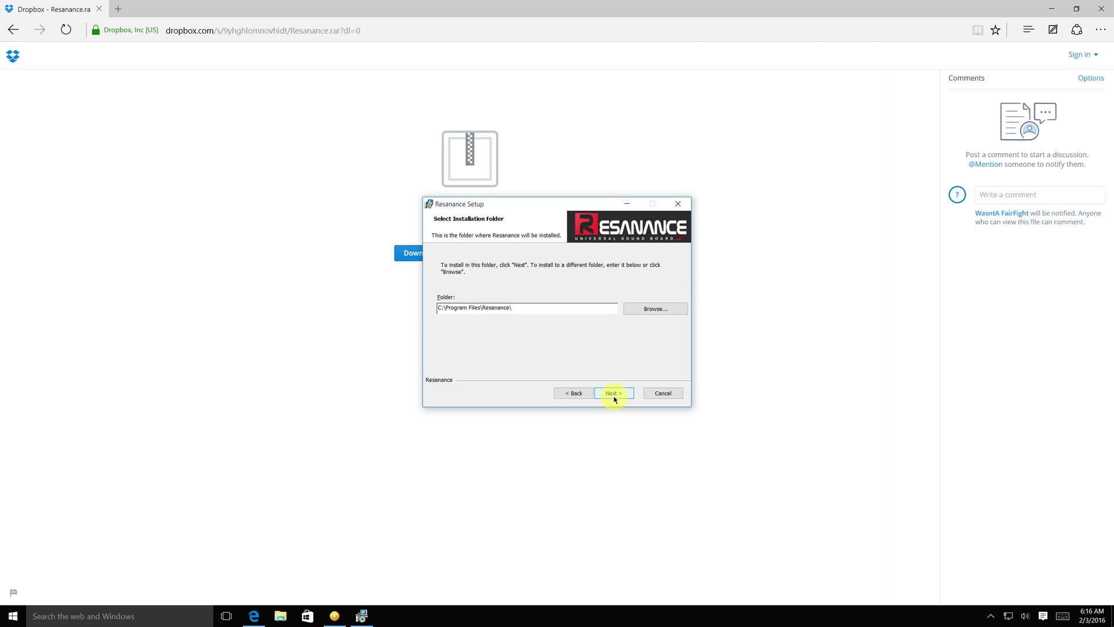
pyautogui.click(614, 395)
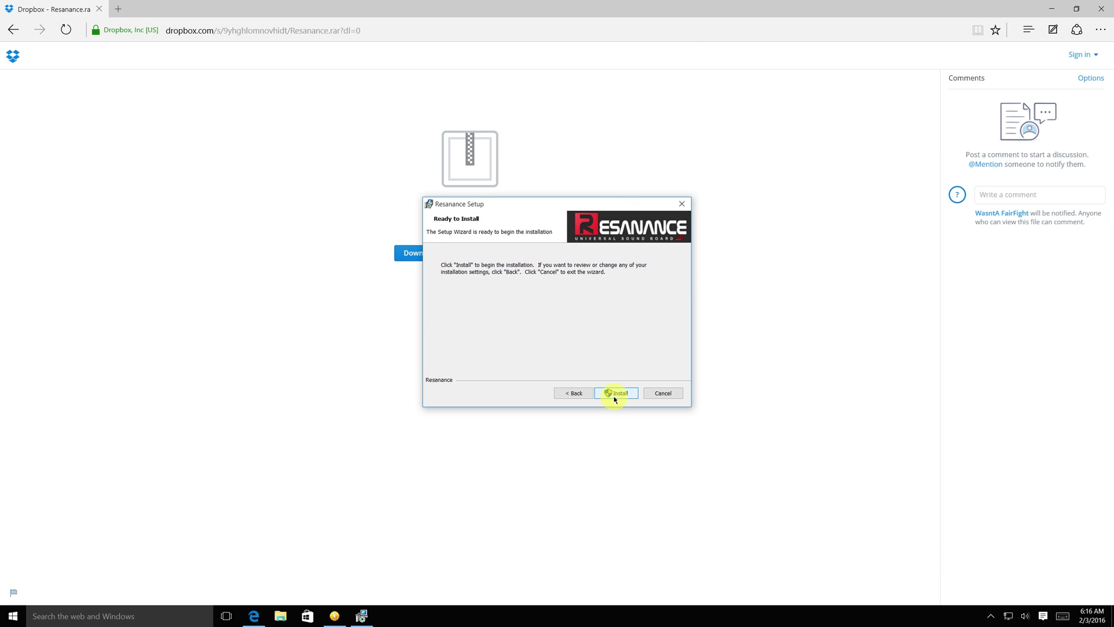
pyautogui.click(614, 399)
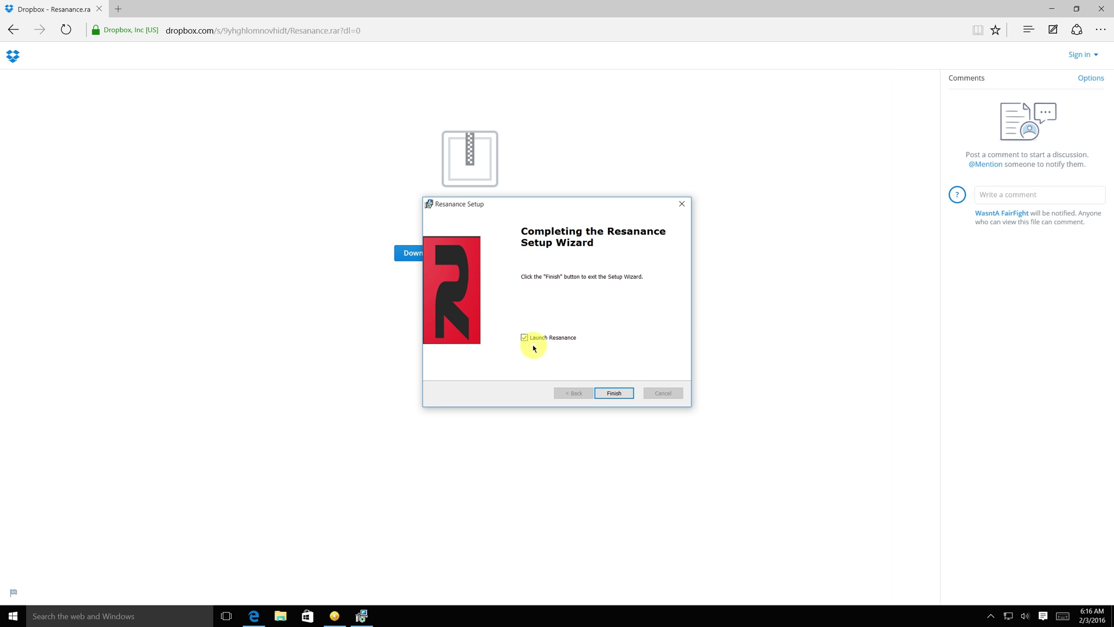
pyautogui.click(614, 395)
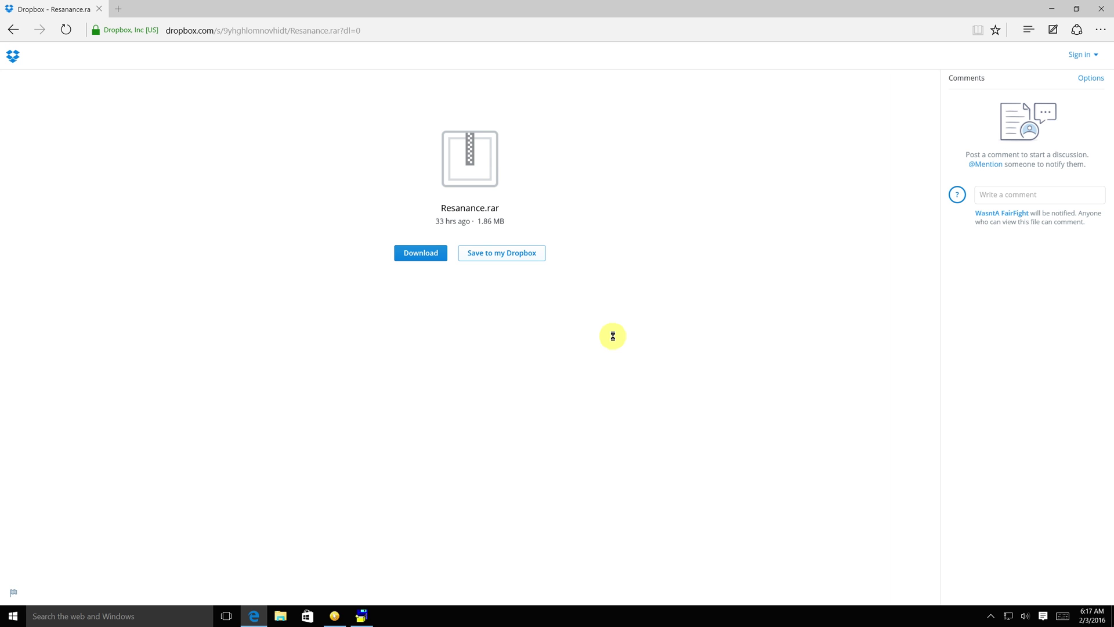
# - Install the VB-Audio Virtual Cable driver from its waiting installer and acknowledge the completed installation
pyautogui.click(363, 614)
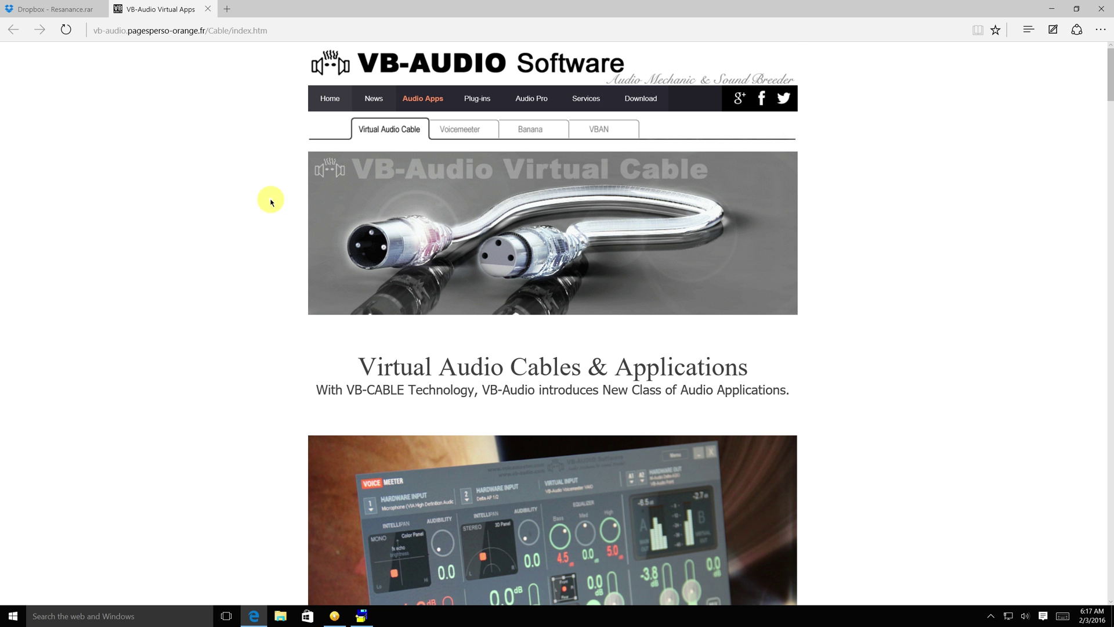
pyautogui.scroll(-8, 270, 201)
pyautogui.scroll(-15, 270, 202)
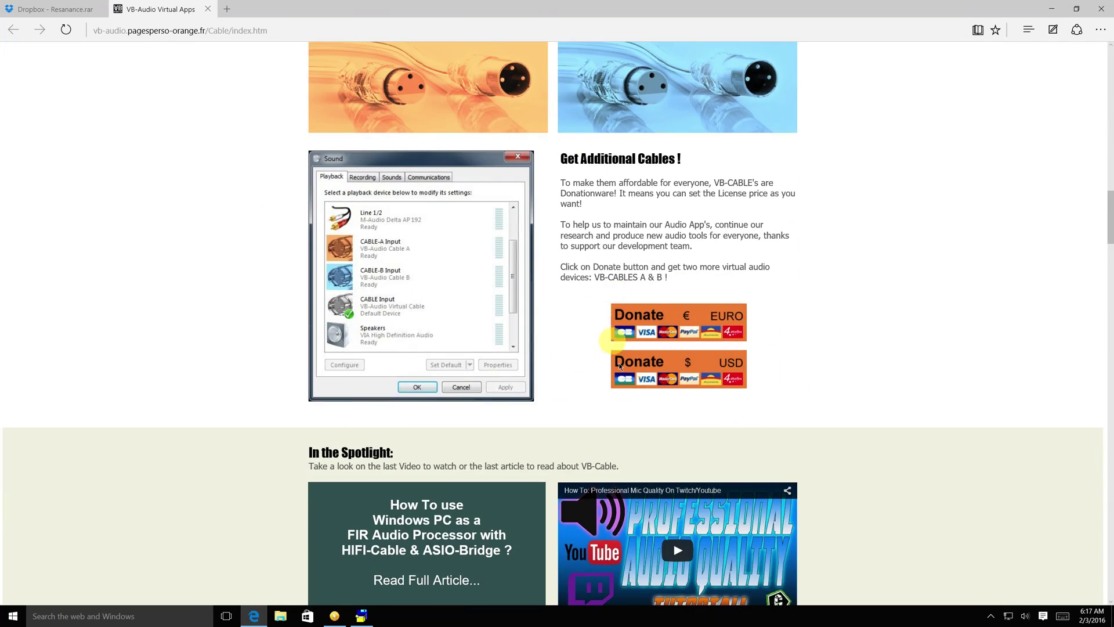
pyautogui.click(361, 615)
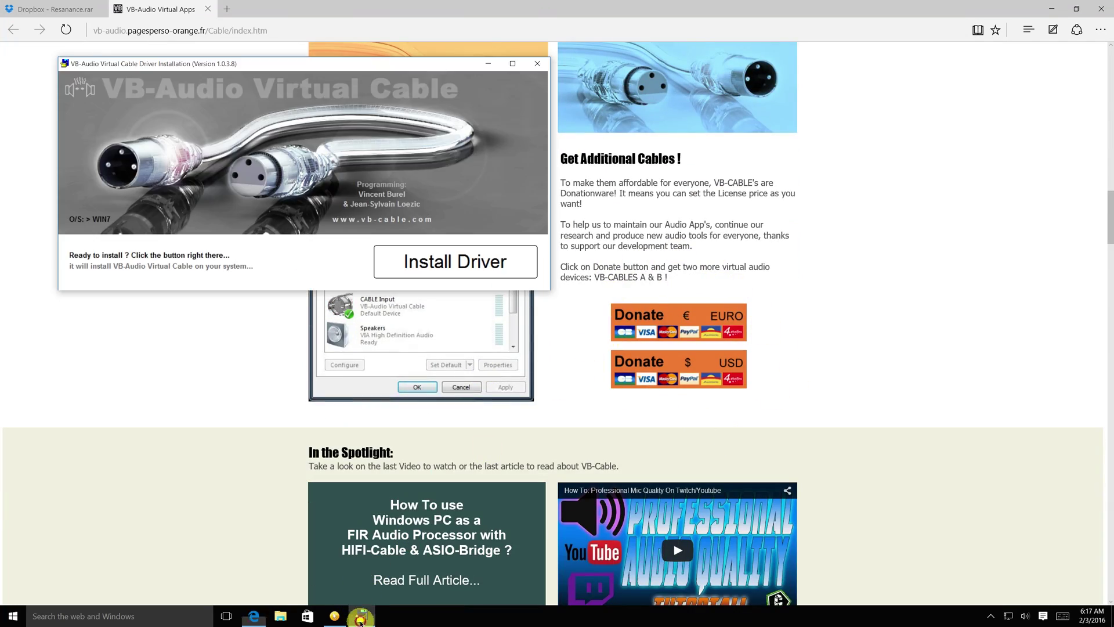
pyautogui.click(411, 260)
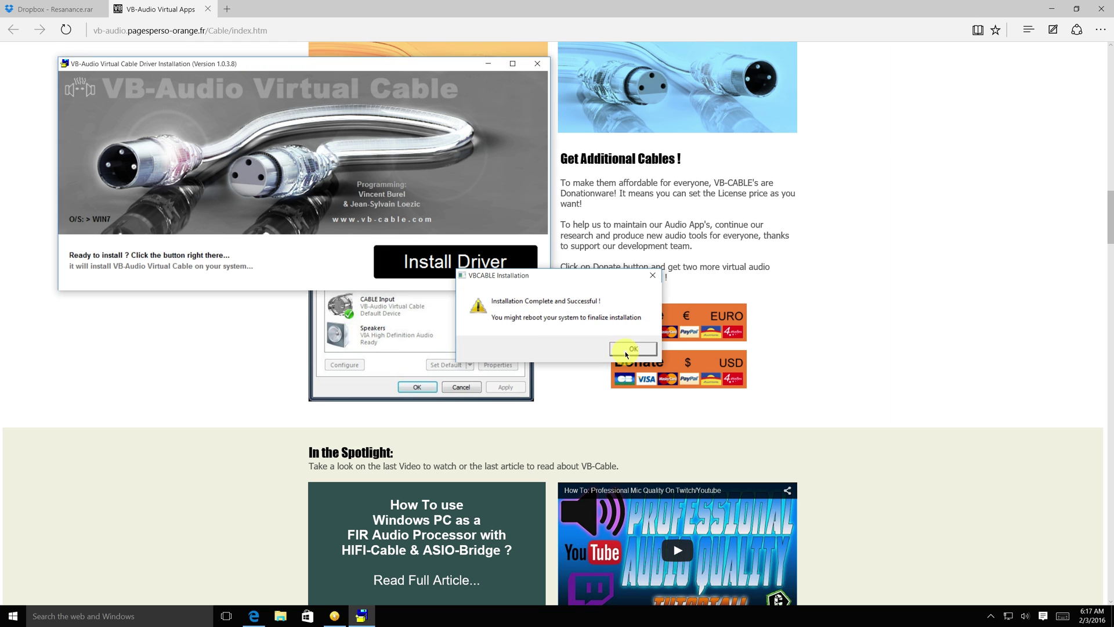
pyautogui.click(625, 351)
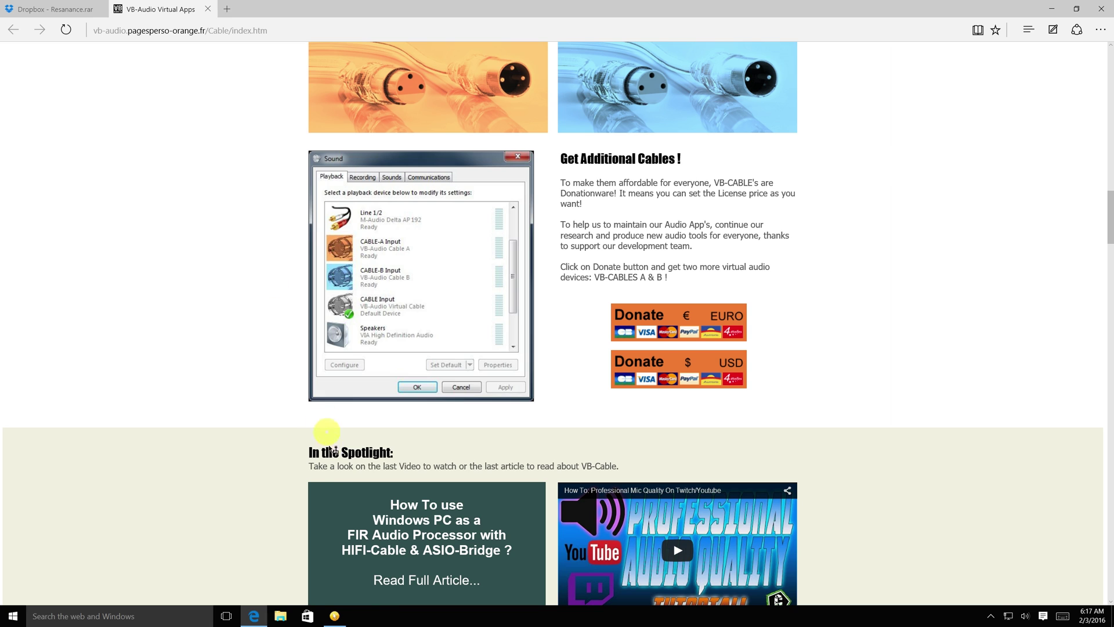
# - Switch to Resanance and add the test sound from the Music folder to the sound list
pyautogui.click(364, 616)
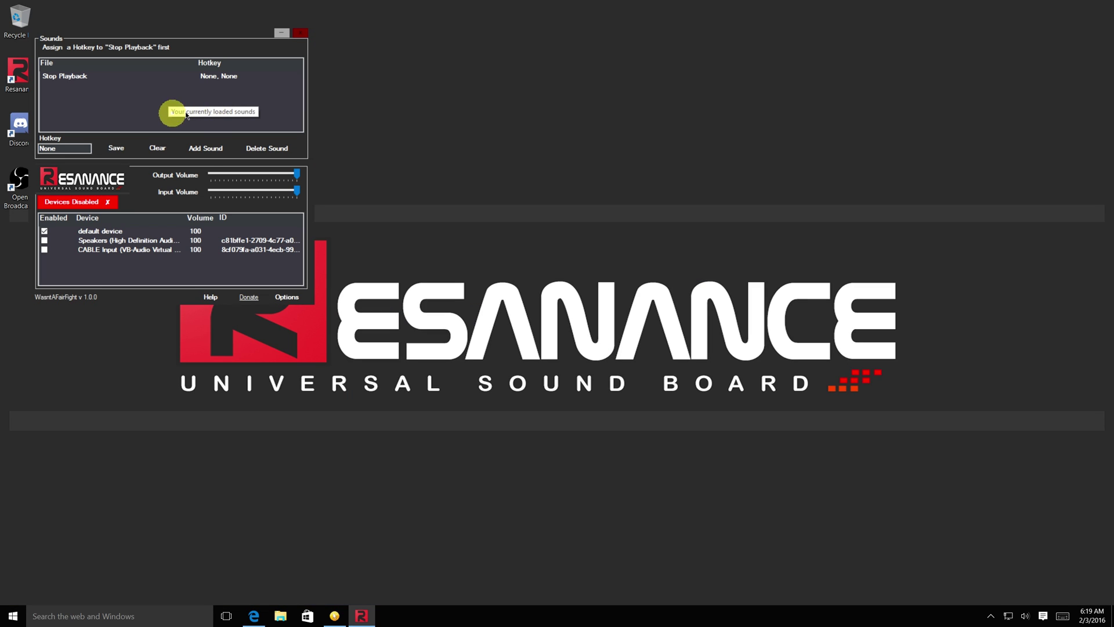
pyautogui.click(207, 148)
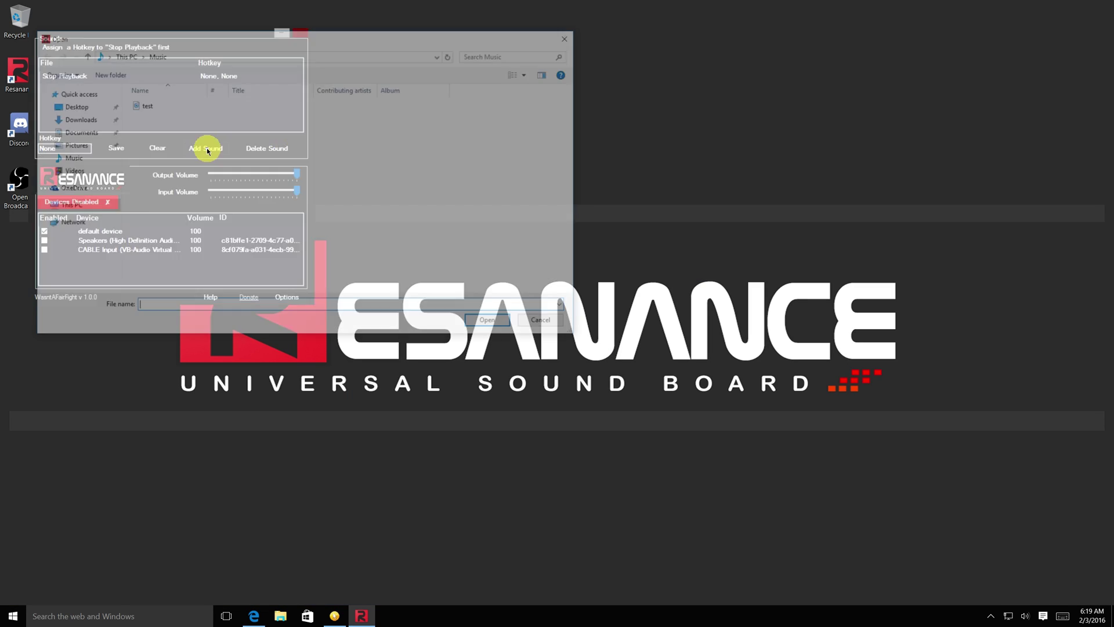
pyautogui.doubleClick(175, 109)
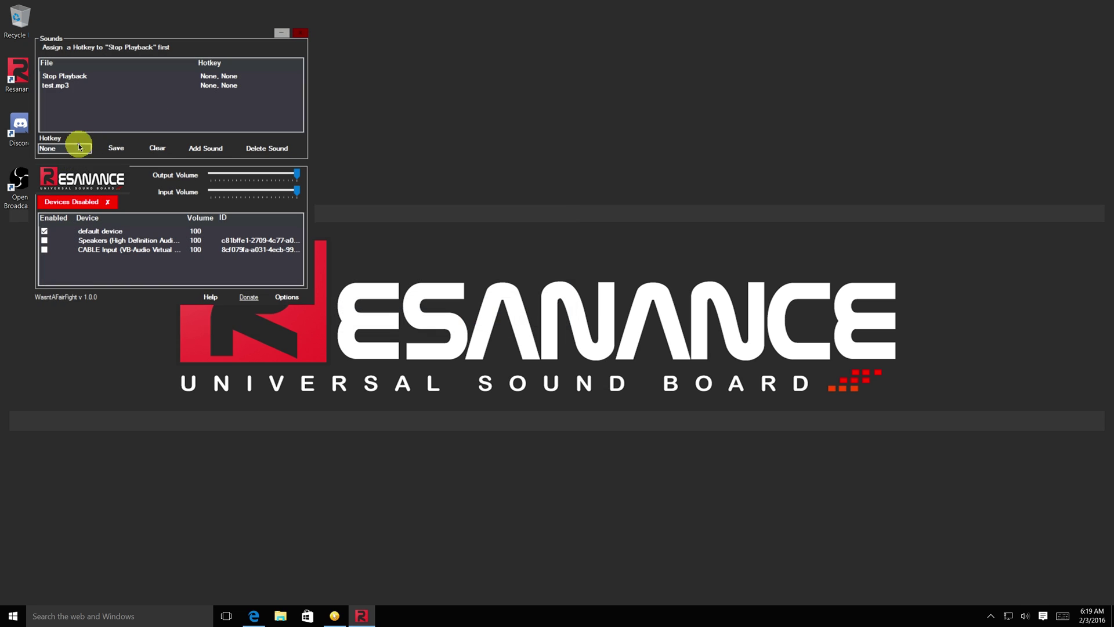
# - Assign the hotkey F3 to the test.mp3 sound and save it
pyautogui.click(107, 87)
pyautogui.click(74, 149)
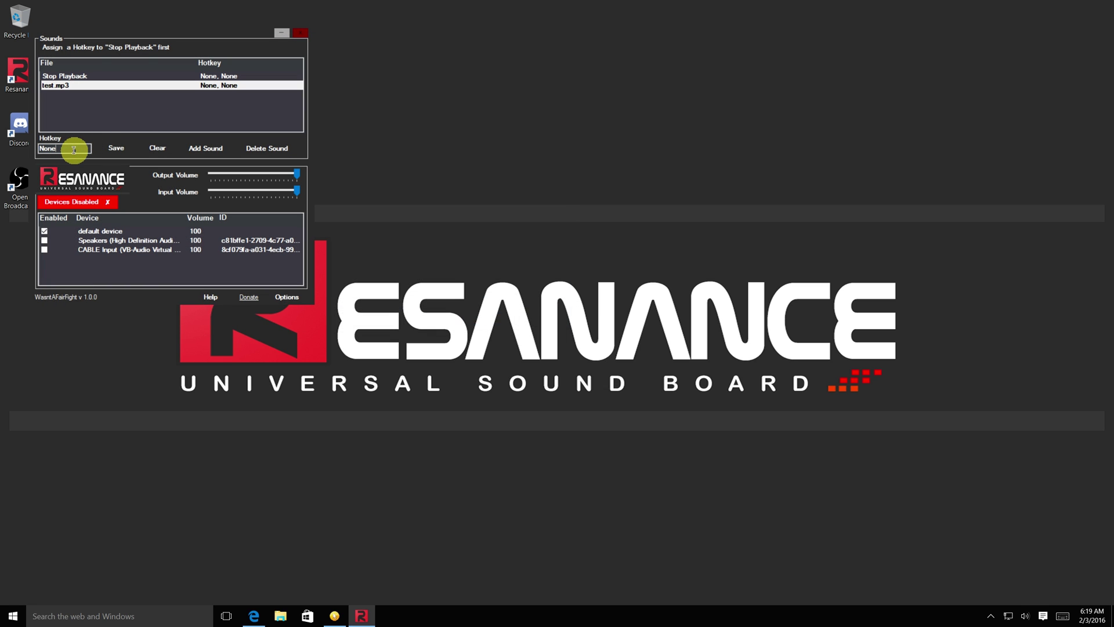
pyautogui.press('F3')
pyautogui.click(118, 152)
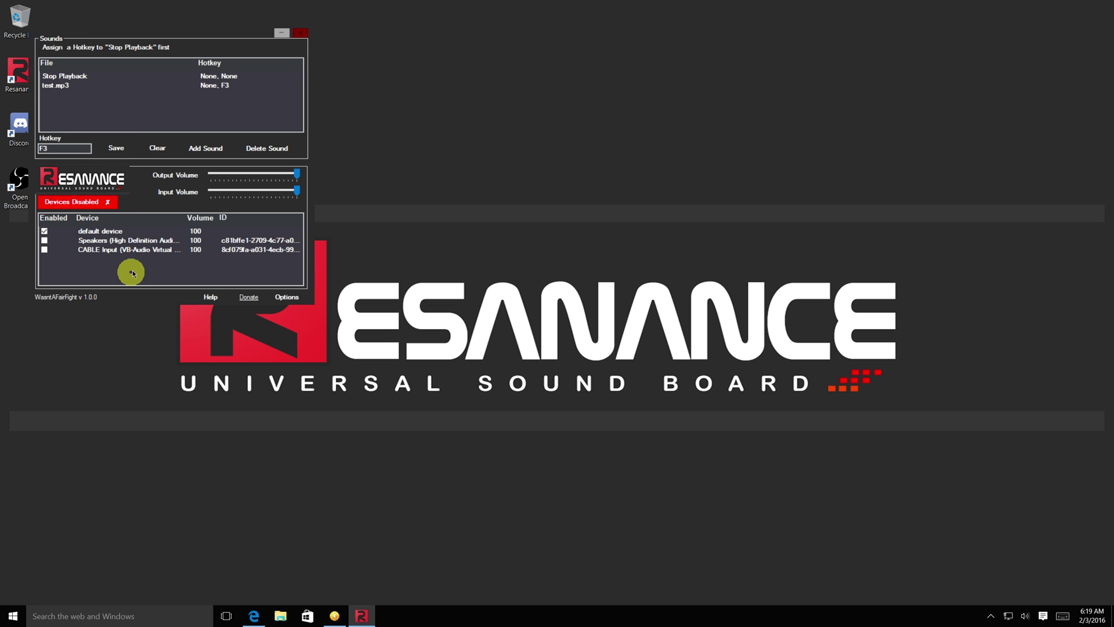
# - Enable the CABLE Input (VB-Audio Virtual Cable) device alongside the default device and turn on sound playback to the devices
pyautogui.moveTo(134, 264)
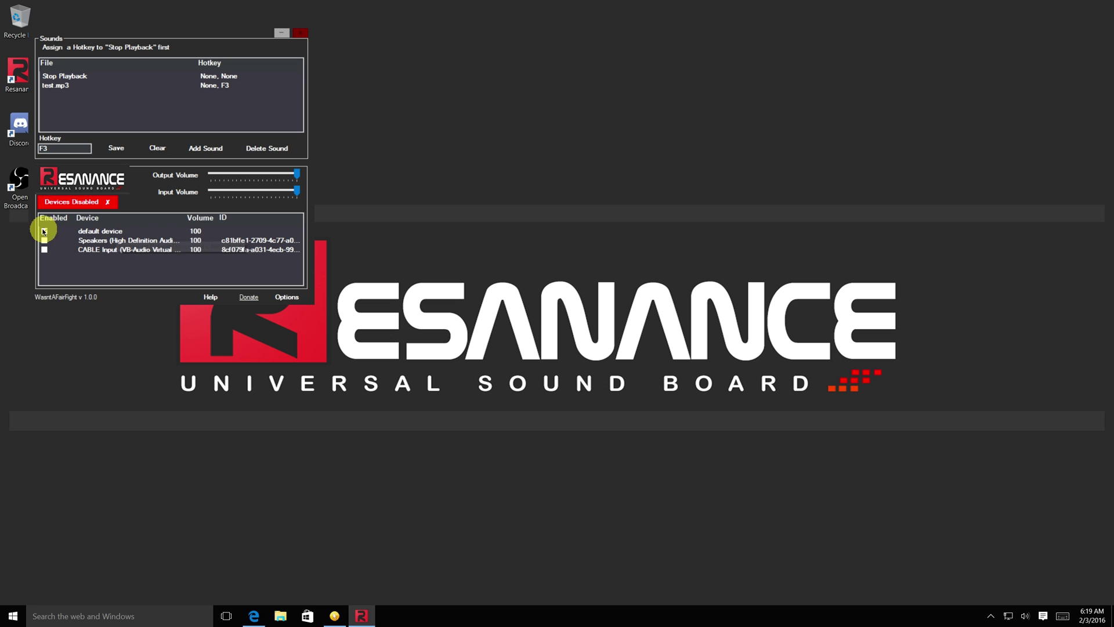
pyautogui.moveTo(73, 256)
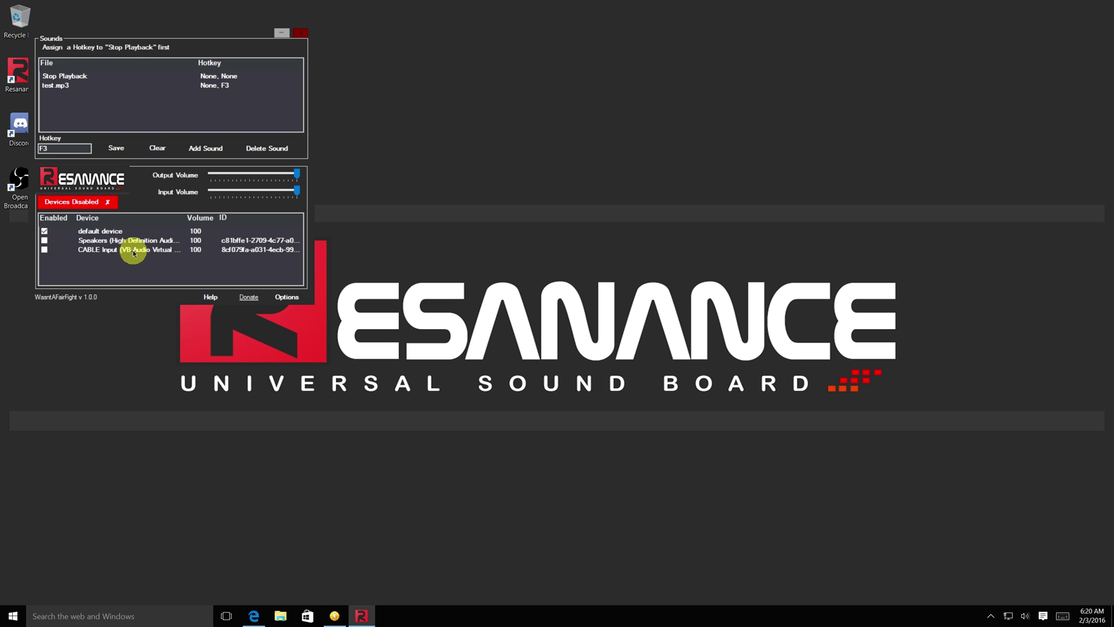
pyautogui.click(45, 250)
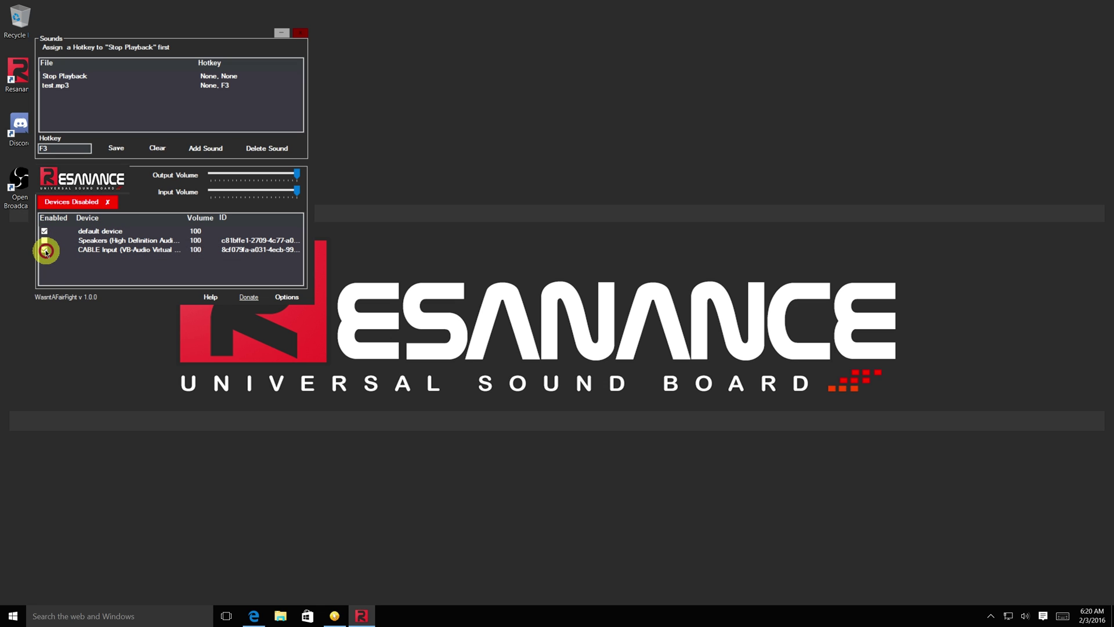
pyautogui.click(72, 200)
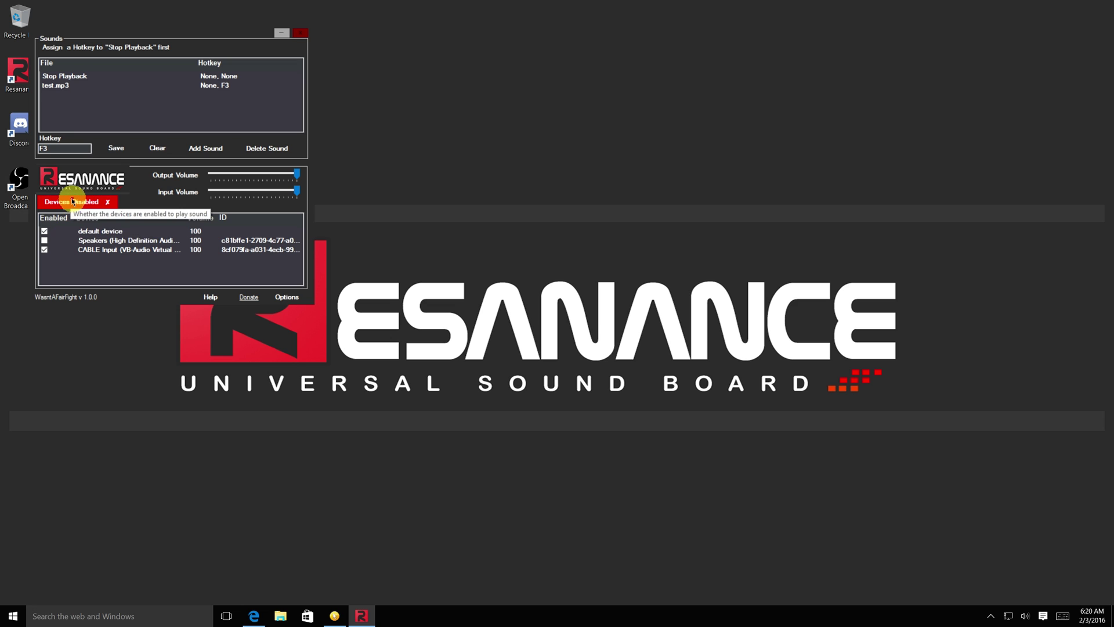
pyautogui.click(73, 202)
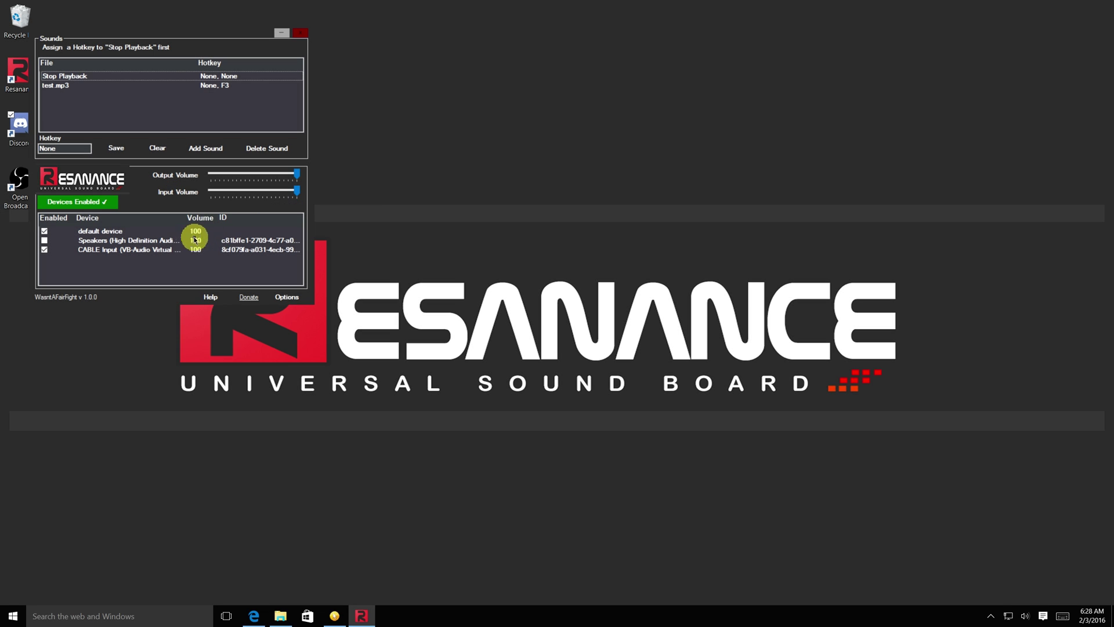
# - Try the input volume control for CABLE Input and the output volume control alongside the Windows Volume Mixer
pyautogui.click(180, 249)
pyautogui.moveTo(306, 192)
pyautogui.mouseDown()
pyautogui.moveTo(229, 194)
pyautogui.moveTo(298, 191)
pyautogui.mouseUp()
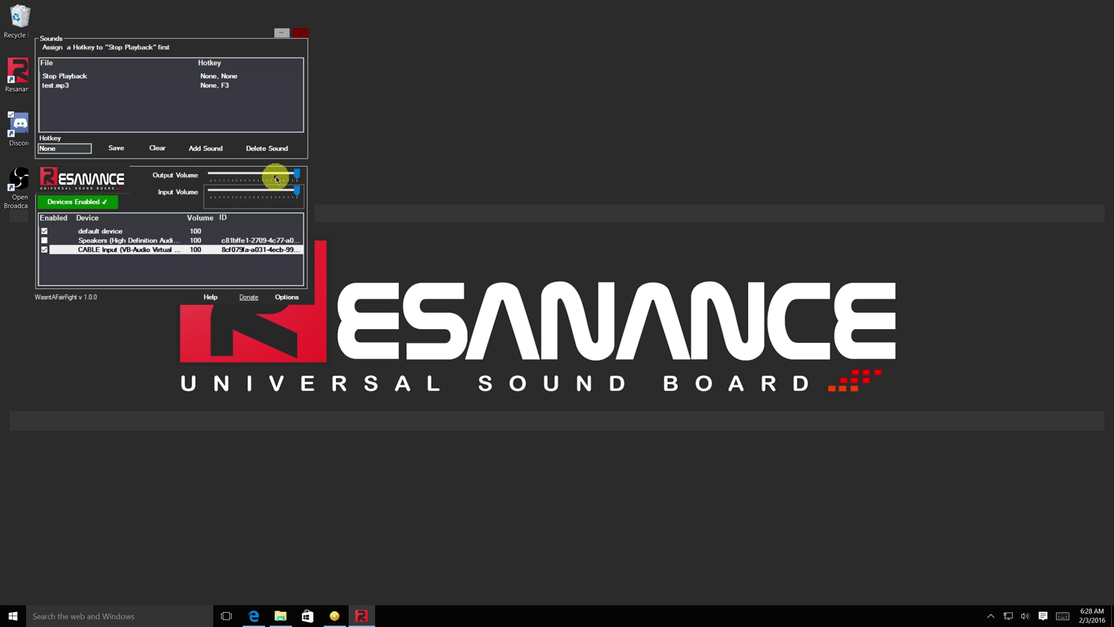
pyautogui.rightClick(1027, 619)
pyautogui.click(1025, 567)
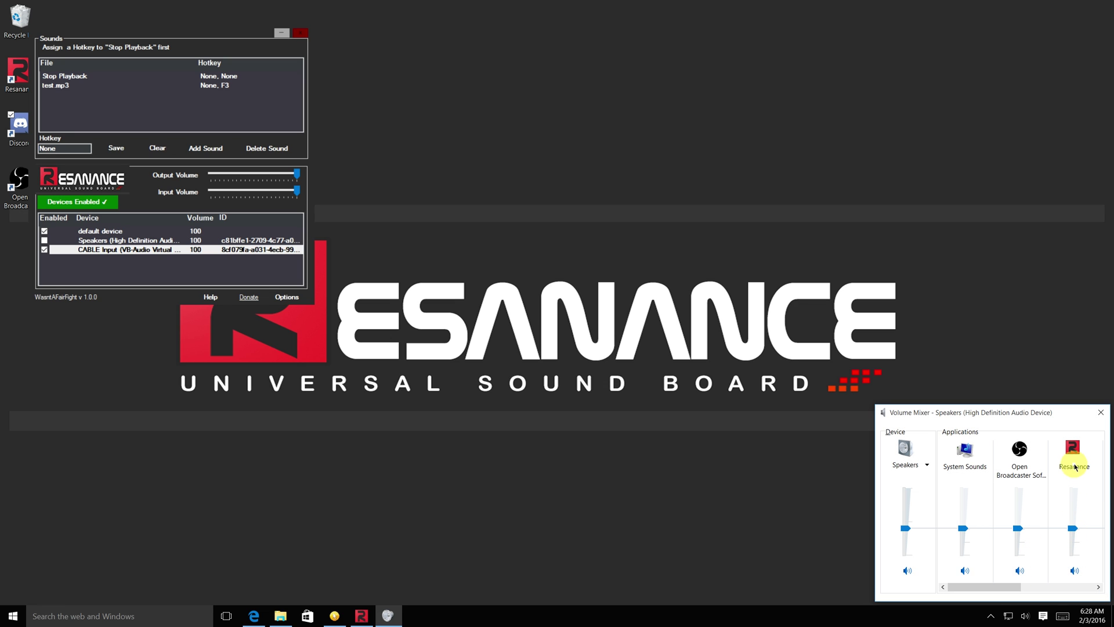
pyautogui.moveTo(296, 174); pyautogui.dragTo(323, 180)
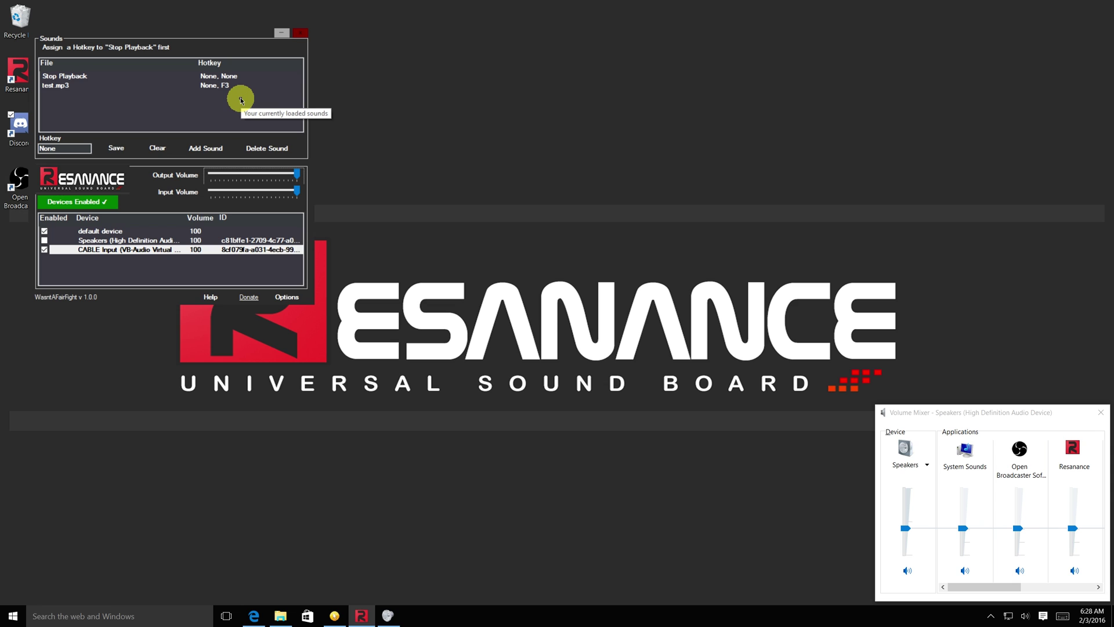
# - Assign and save the hotkey F4 for Stop Playback, and test-play test.mp3 with its hotkey
pyautogui.click(226, 78)
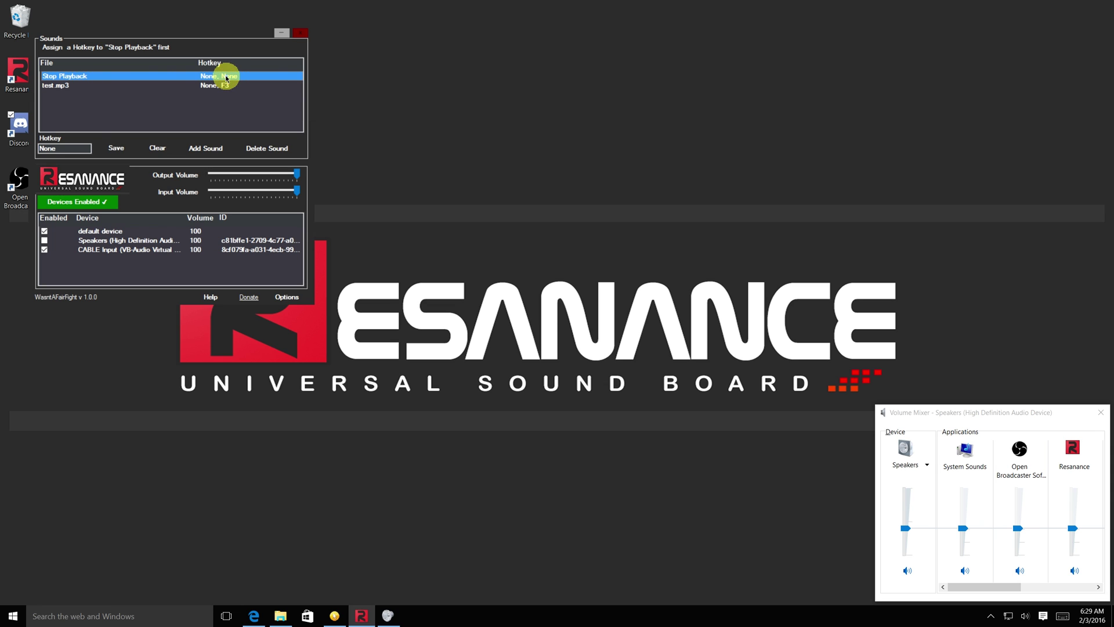
pyautogui.click(81, 146)
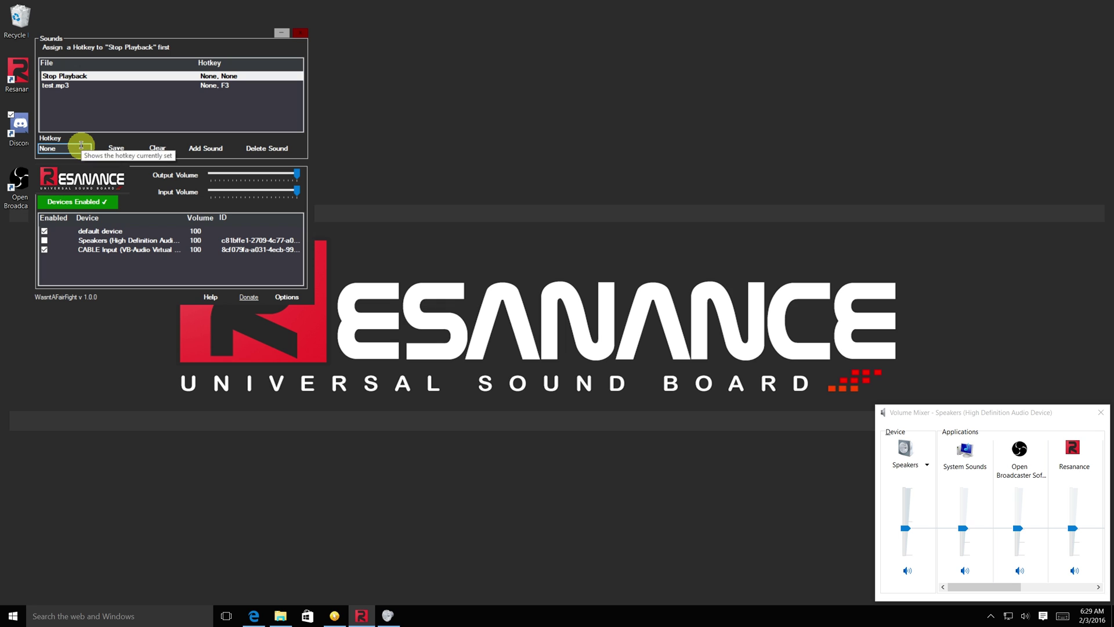
pyautogui.press('F4')
pyautogui.click(113, 148)
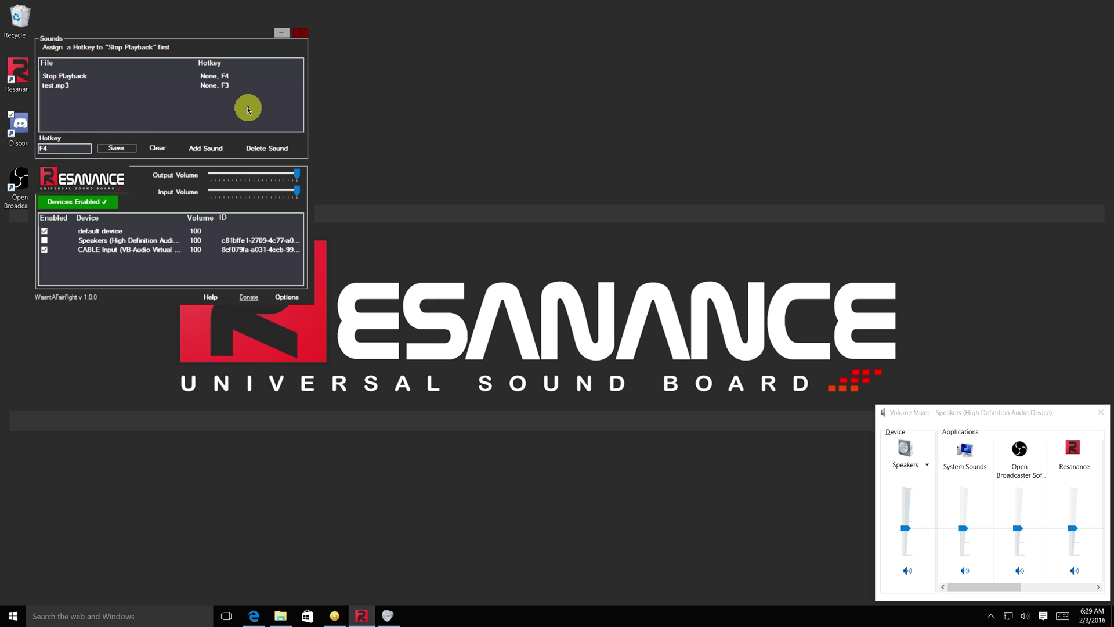
pyautogui.press('F3')
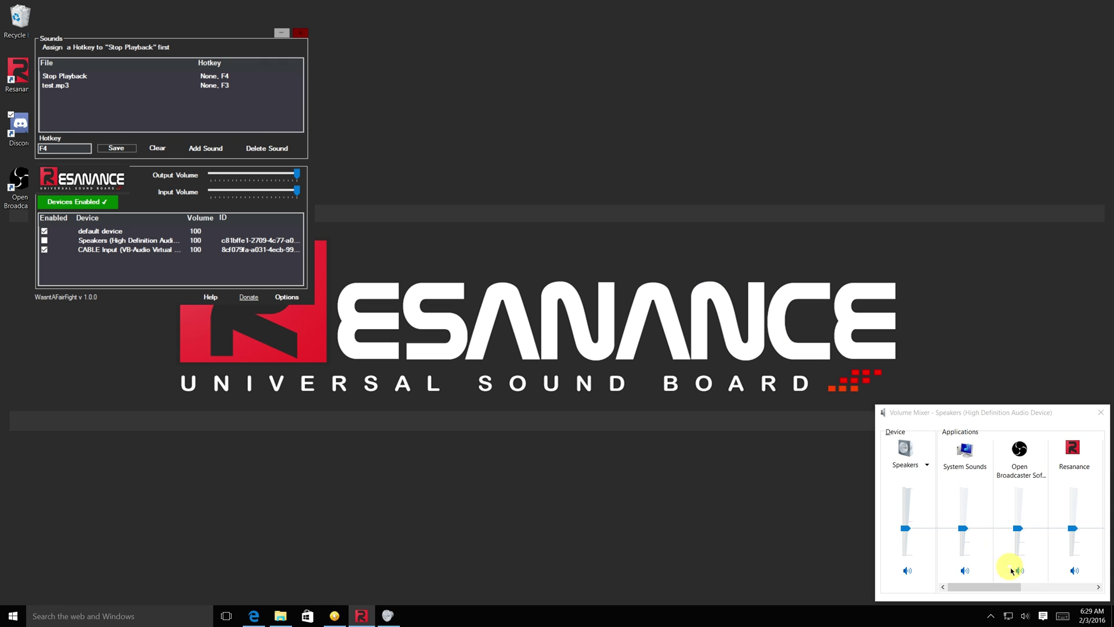
# - In the Windows recording devices, set the Microphone to be listened to through CABLE Input (VB-Audio Virtual Cable) and accept its properties
pyautogui.rightClick(1025, 616)
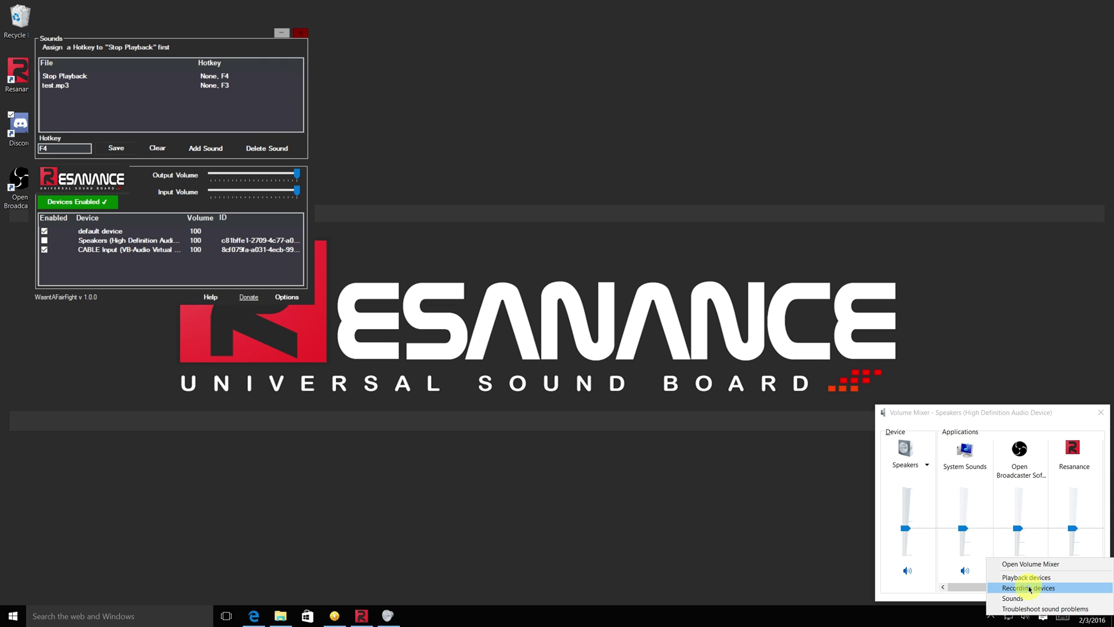
pyautogui.click(1028, 588)
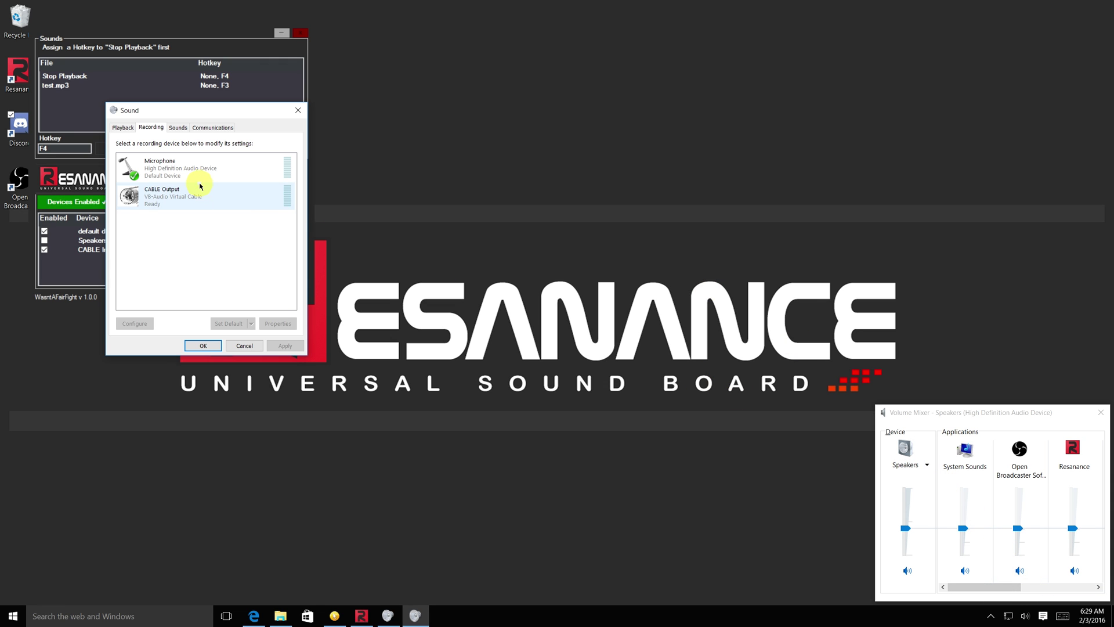
pyautogui.rightClick(200, 168)
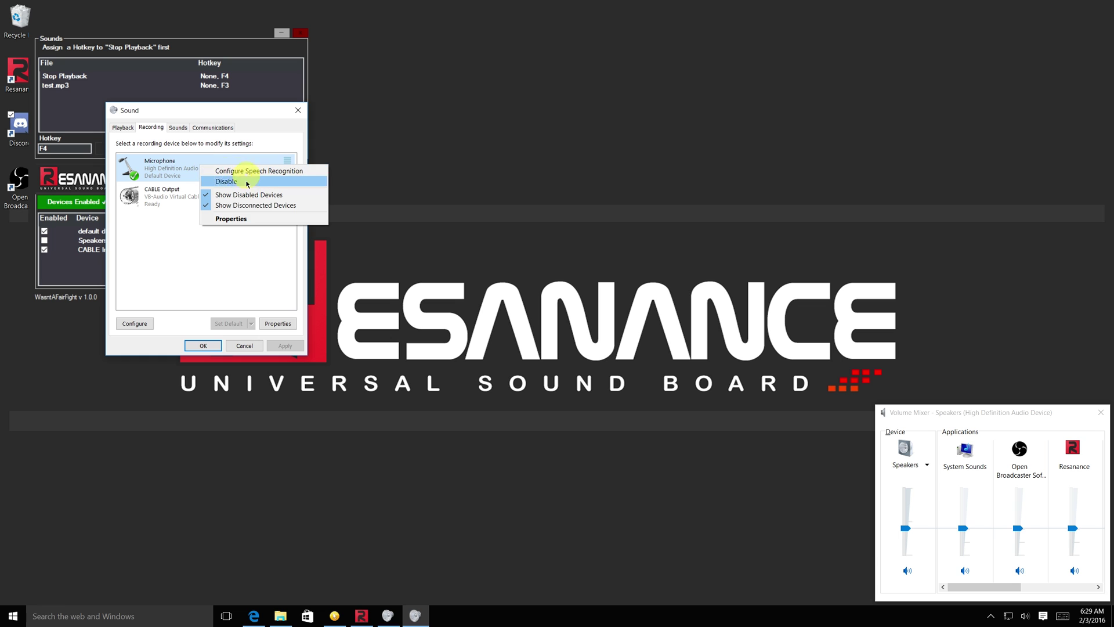
pyautogui.click(256, 220)
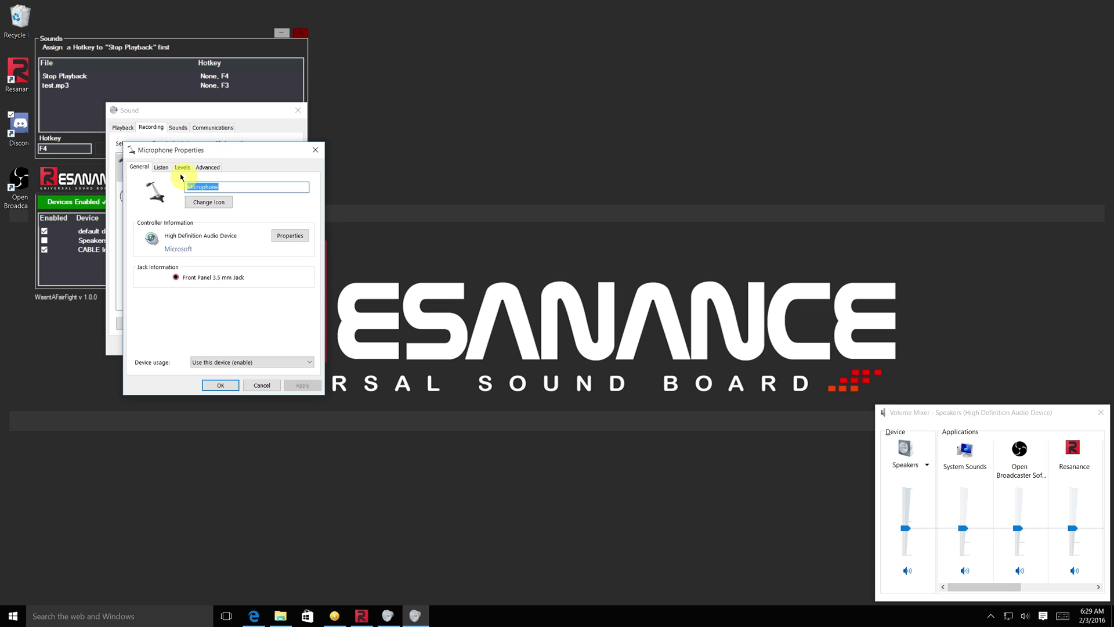
pyautogui.click(161, 168)
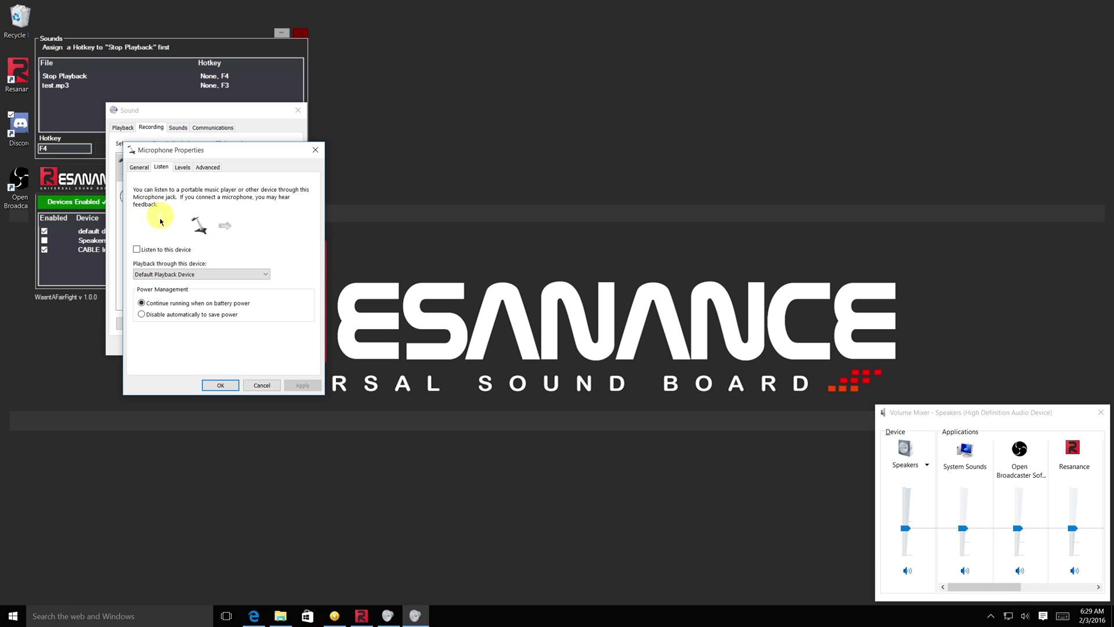
pyautogui.click(137, 250)
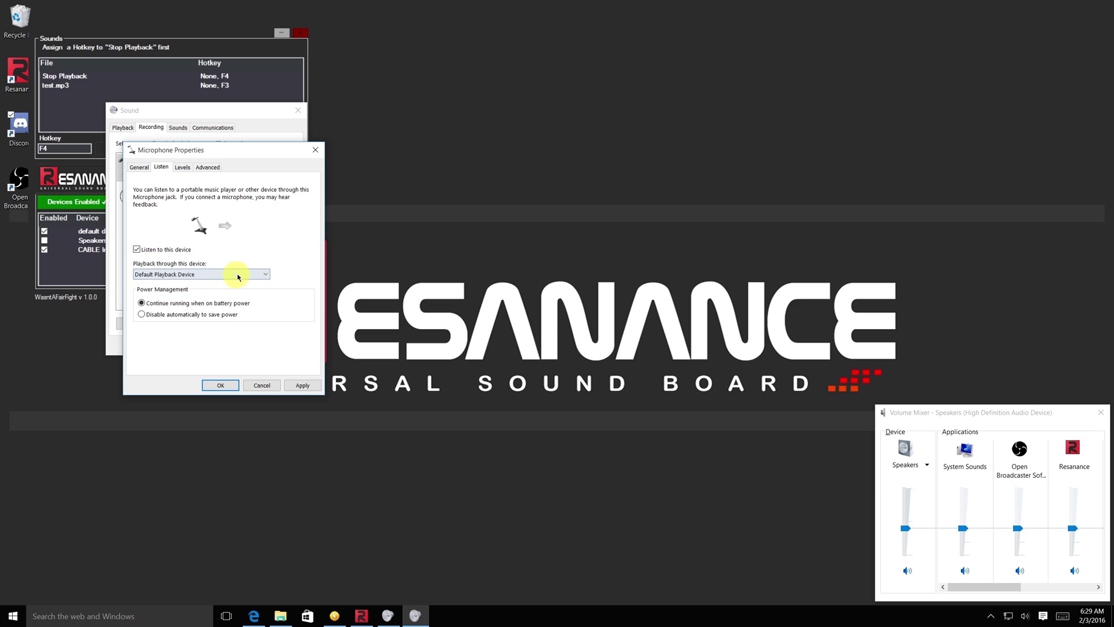
pyautogui.click(258, 276)
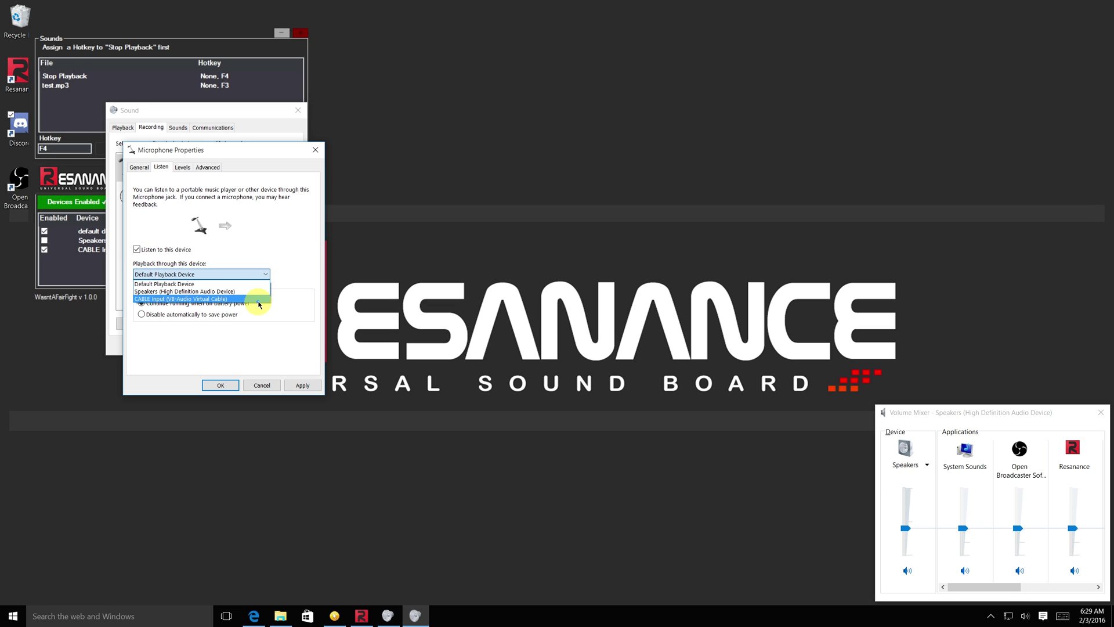
pyautogui.click(259, 299)
pyautogui.click(225, 390)
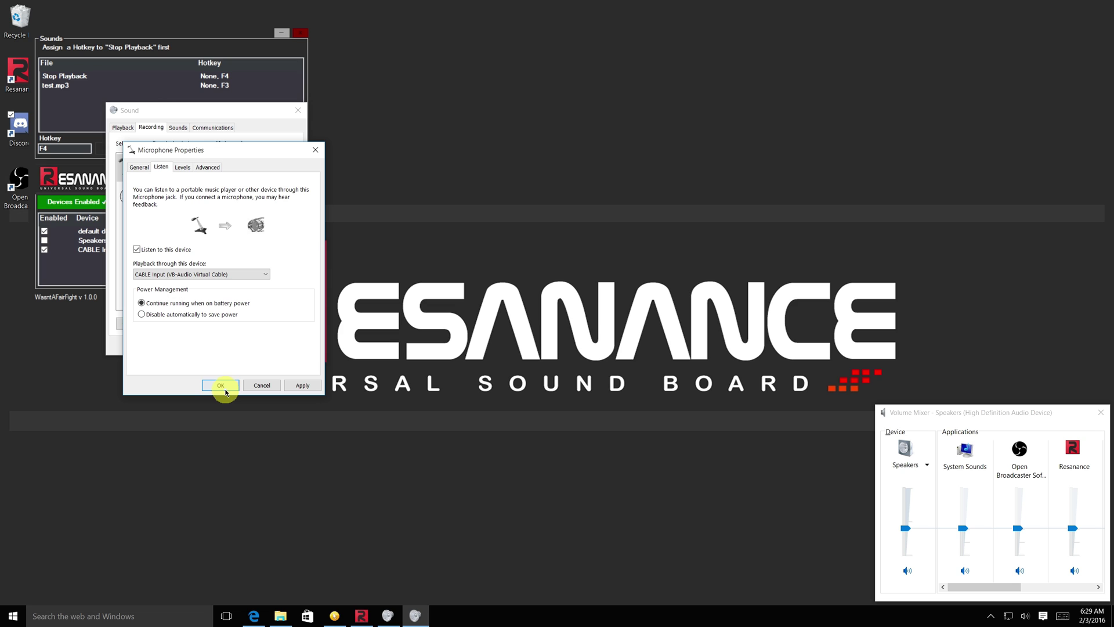
pyautogui.click(225, 390)
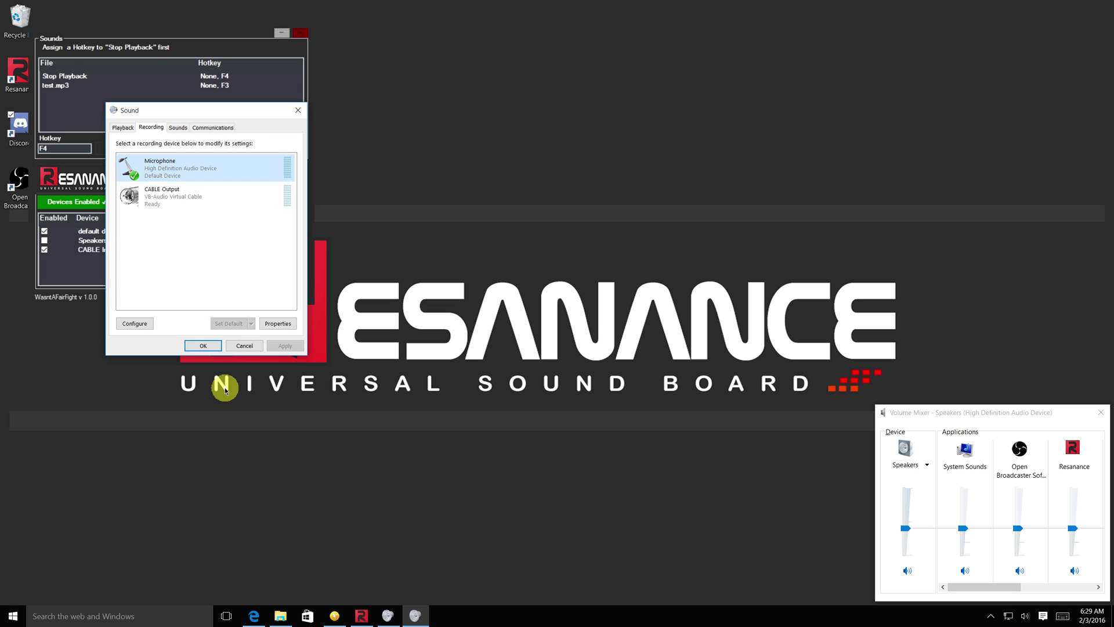
# - Set CABLE Output (VB-Audio Virtual Cable) as the default recording device and accept the sound settings
pyautogui.rightClick(182, 198)
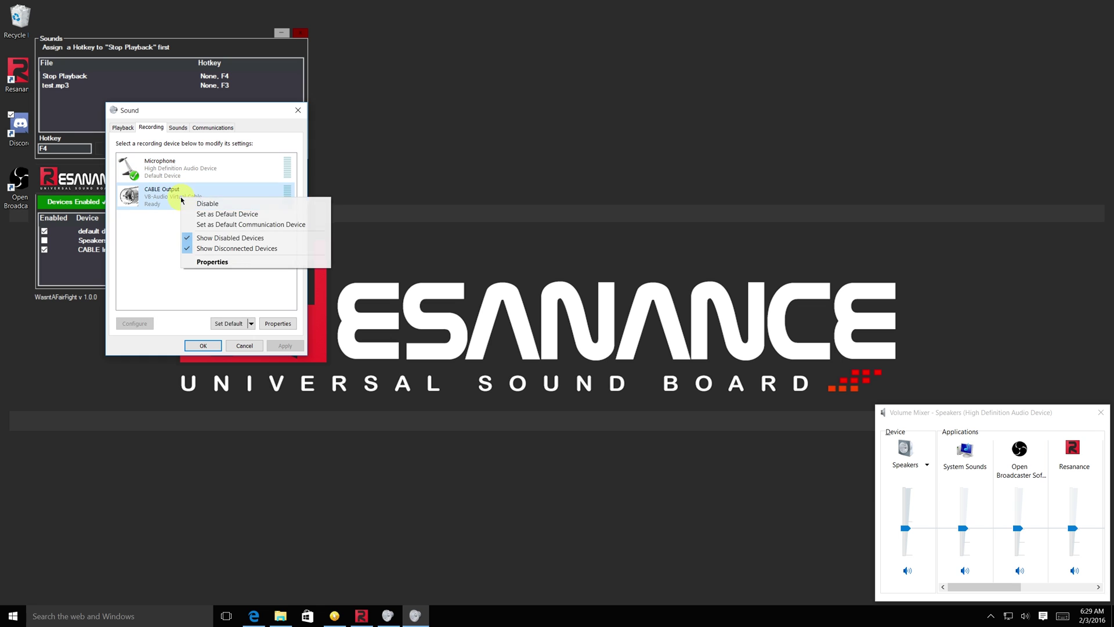
pyautogui.click(238, 215)
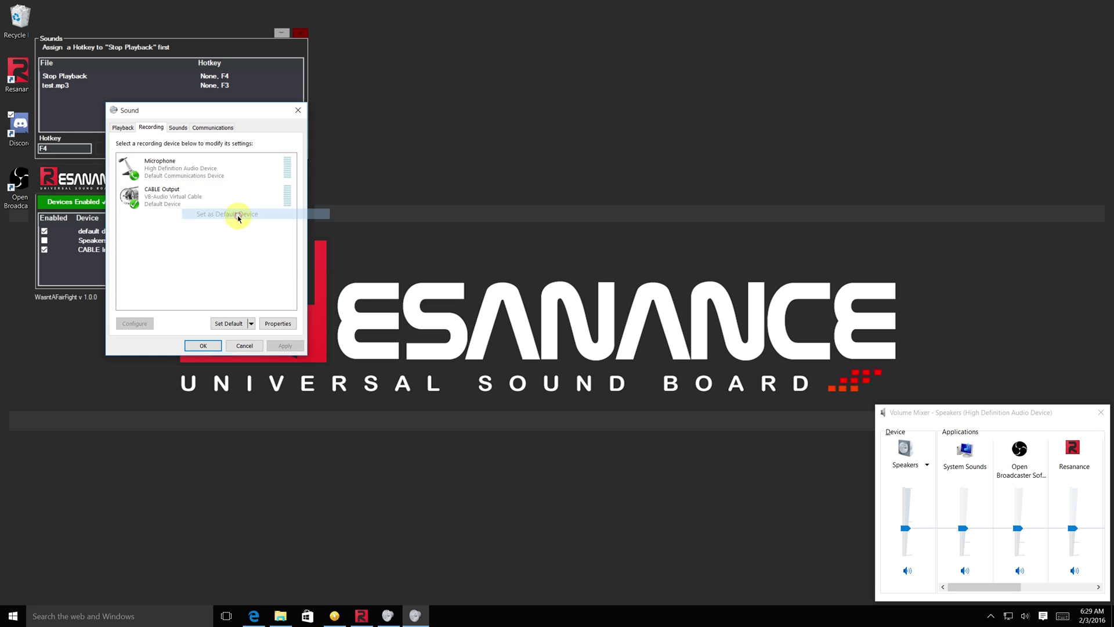
pyautogui.click(204, 345)
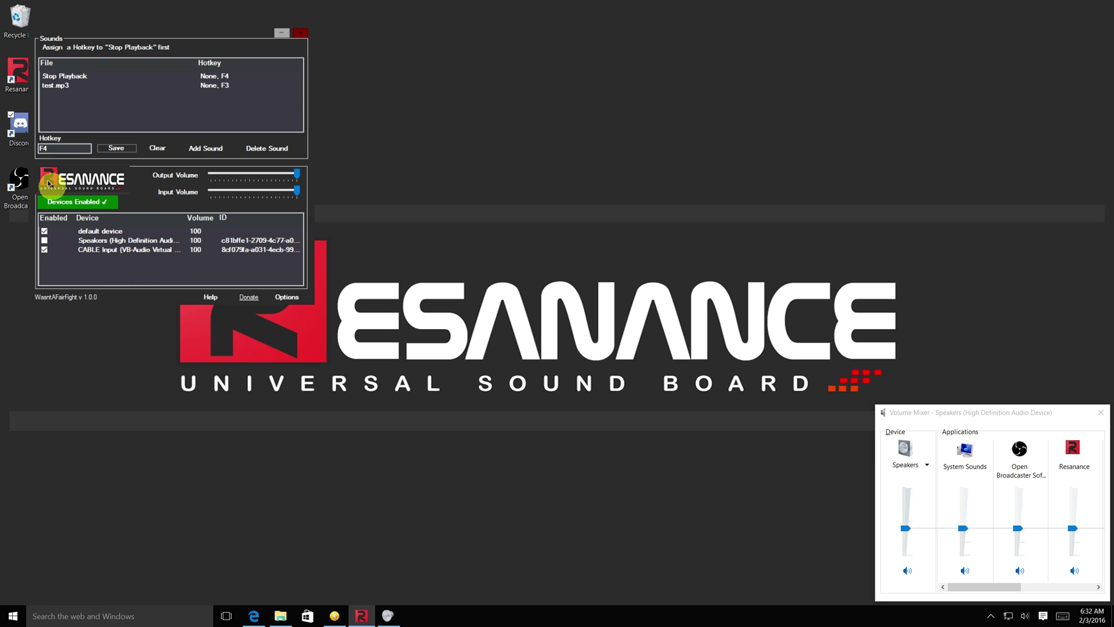
# - Switch to Discord and set the input device in the user's voice settings to CABLE Output (VB-Audio Virtual Cable)
pyautogui.click(18, 128)
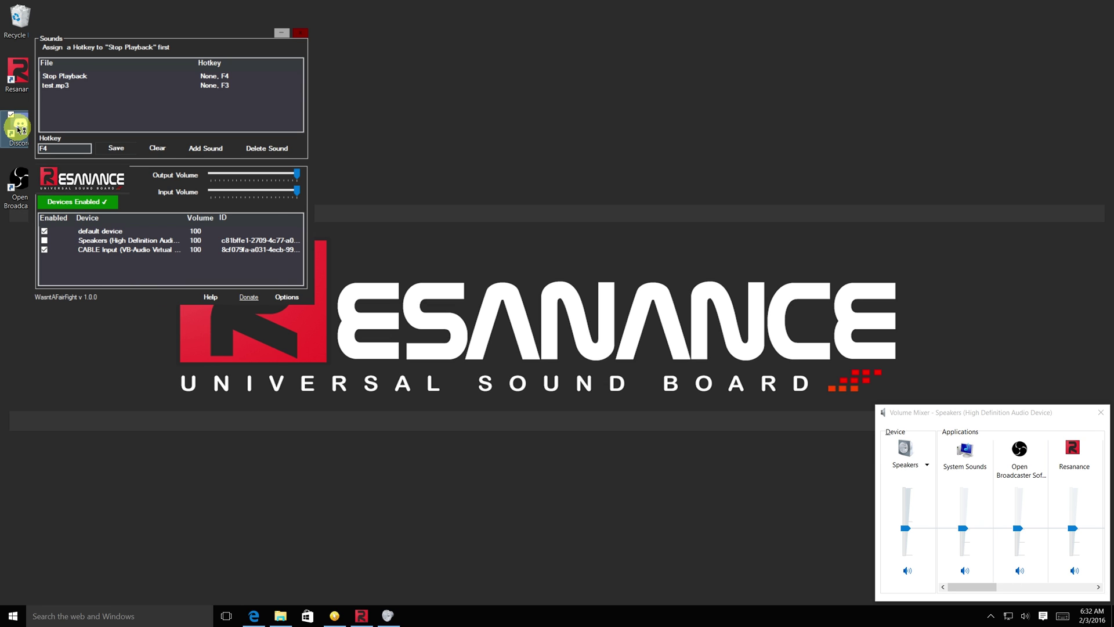
pyautogui.doubleClick(18, 128)
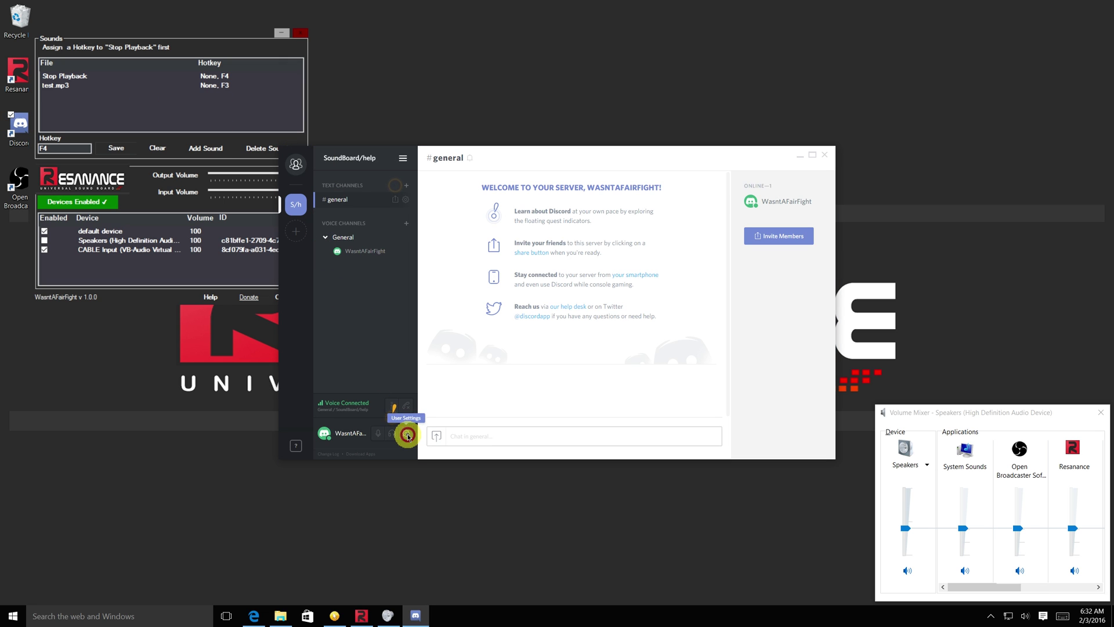
pyautogui.click(408, 435)
pyautogui.click(424, 250)
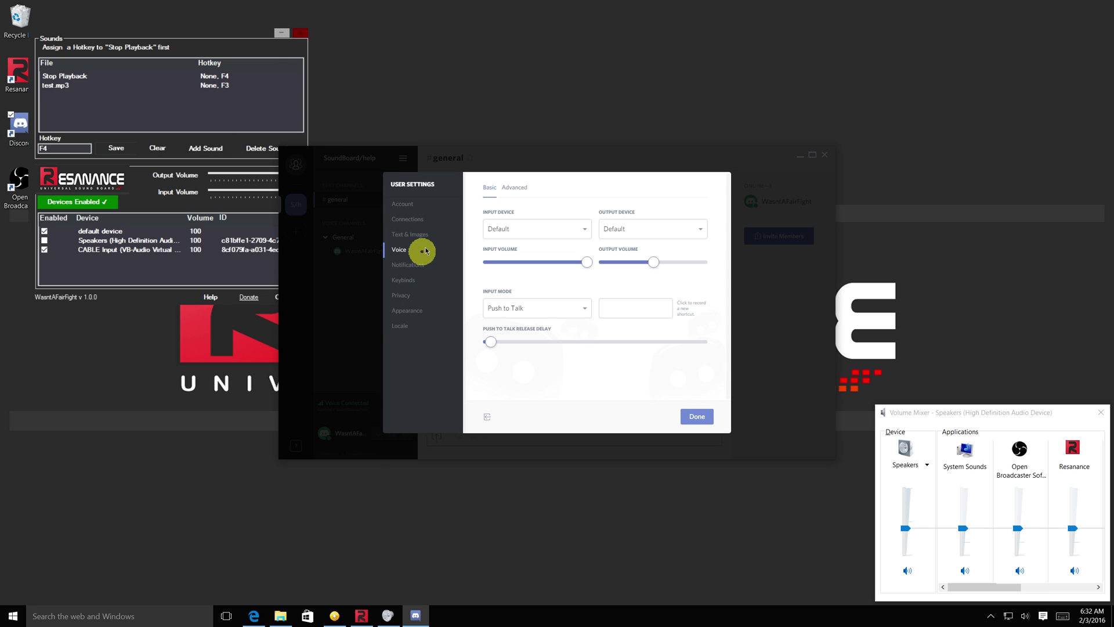
pyautogui.click(526, 228)
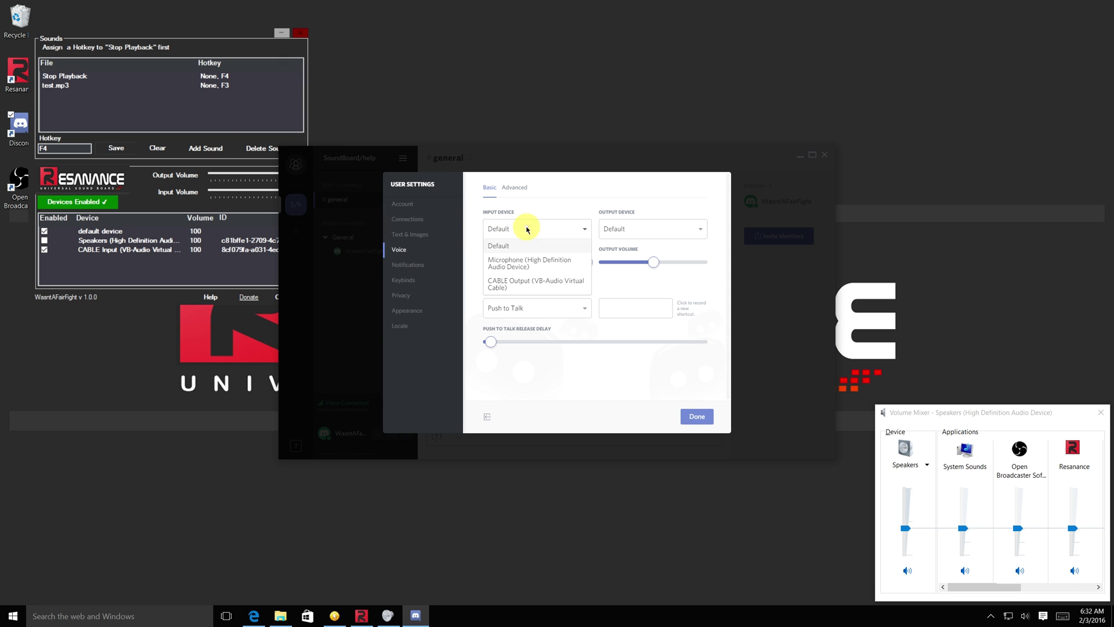
pyautogui.click(547, 284)
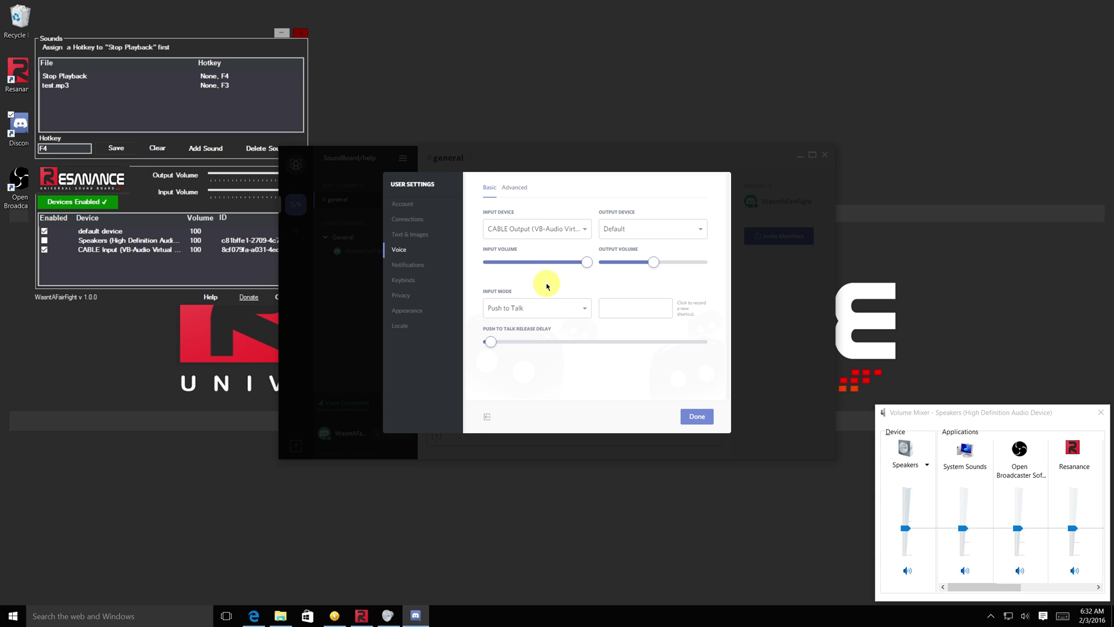
# - Set Discord's voice input mode to Voice Activity and finish the user settings
pyautogui.click(567, 308)
pyautogui.click(555, 339)
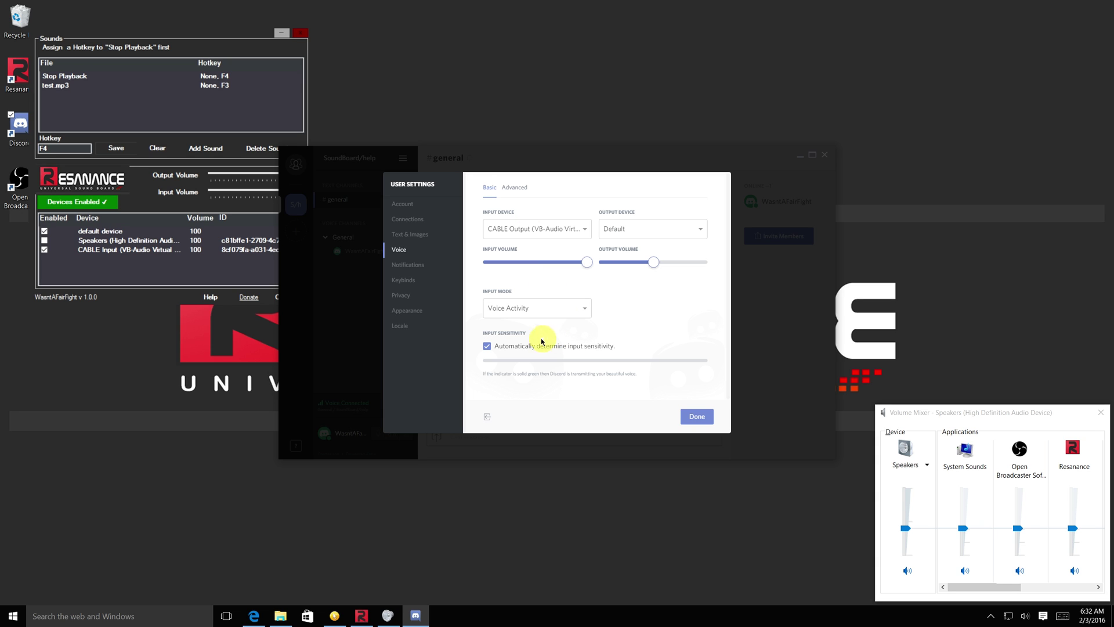
pyautogui.click(688, 416)
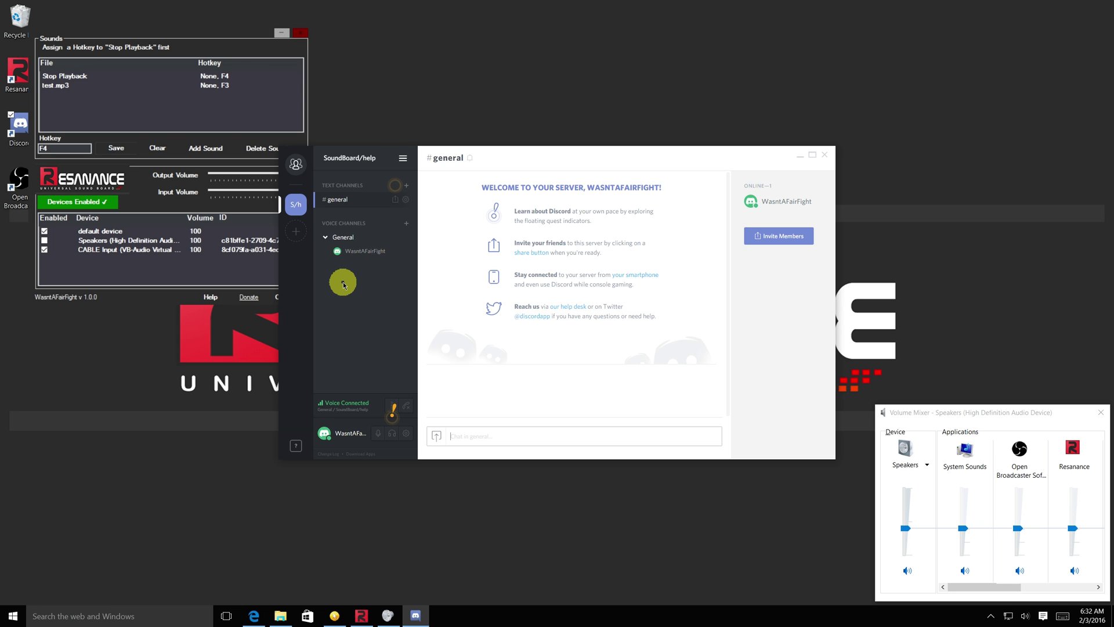
# - Close the Discord, Volume Mixer and Resanance windows
pyautogui.click(825, 154)
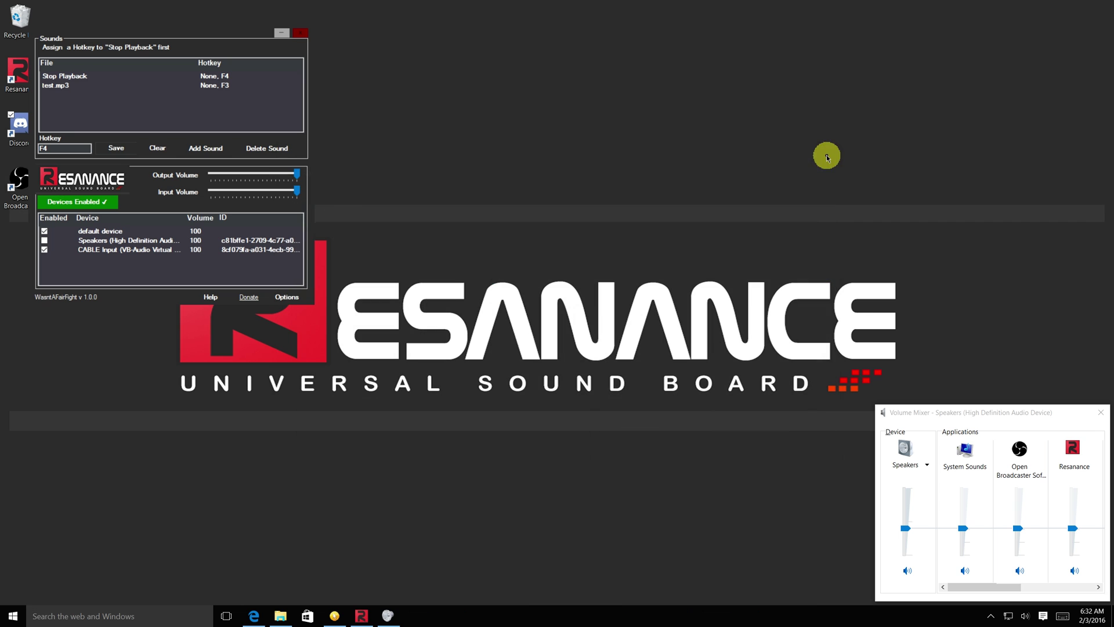
pyautogui.click(1101, 413)
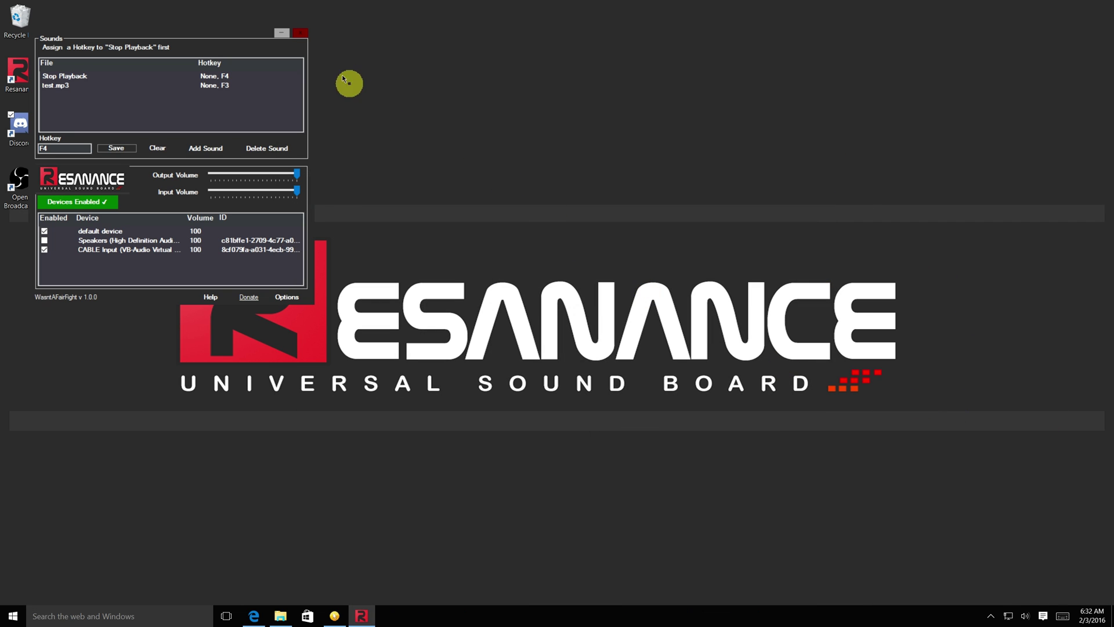
pyautogui.click(304, 35)
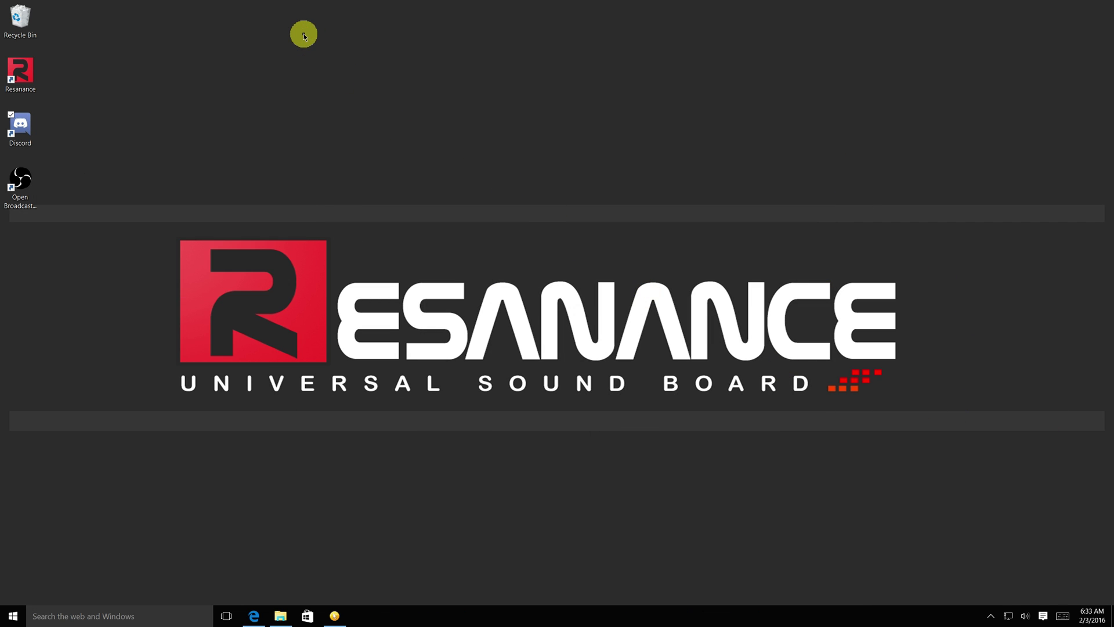